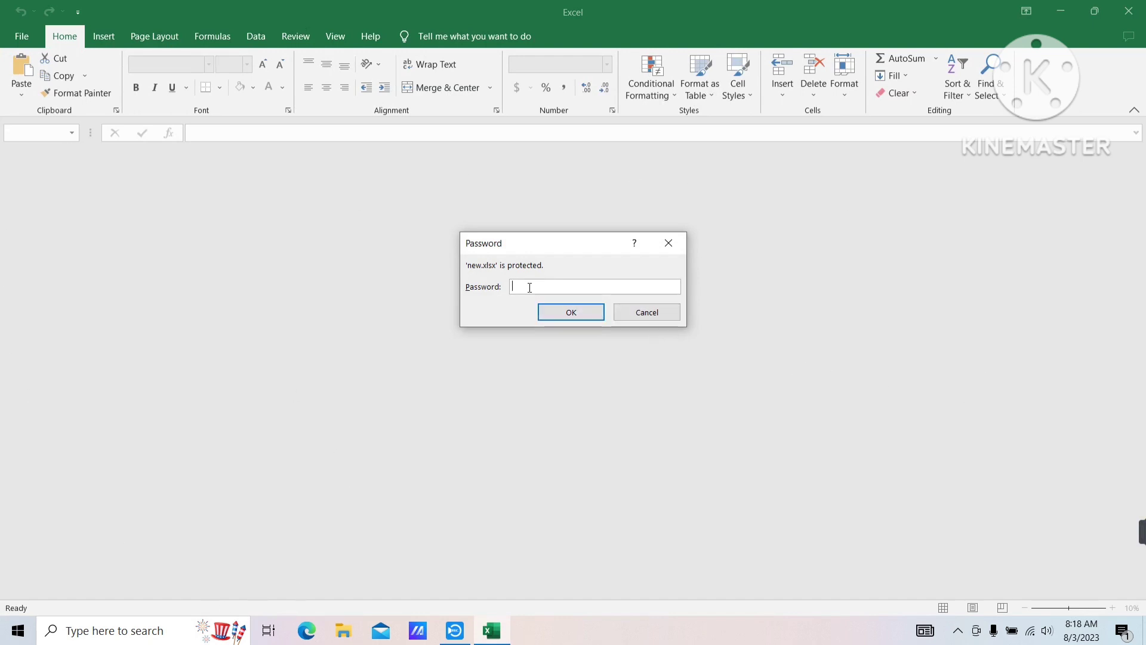
Enter the workbook's open password and overwrite Begonia's family in Sheet1 cell D7 with 'hffhfgg'
type("123")
key("Return")
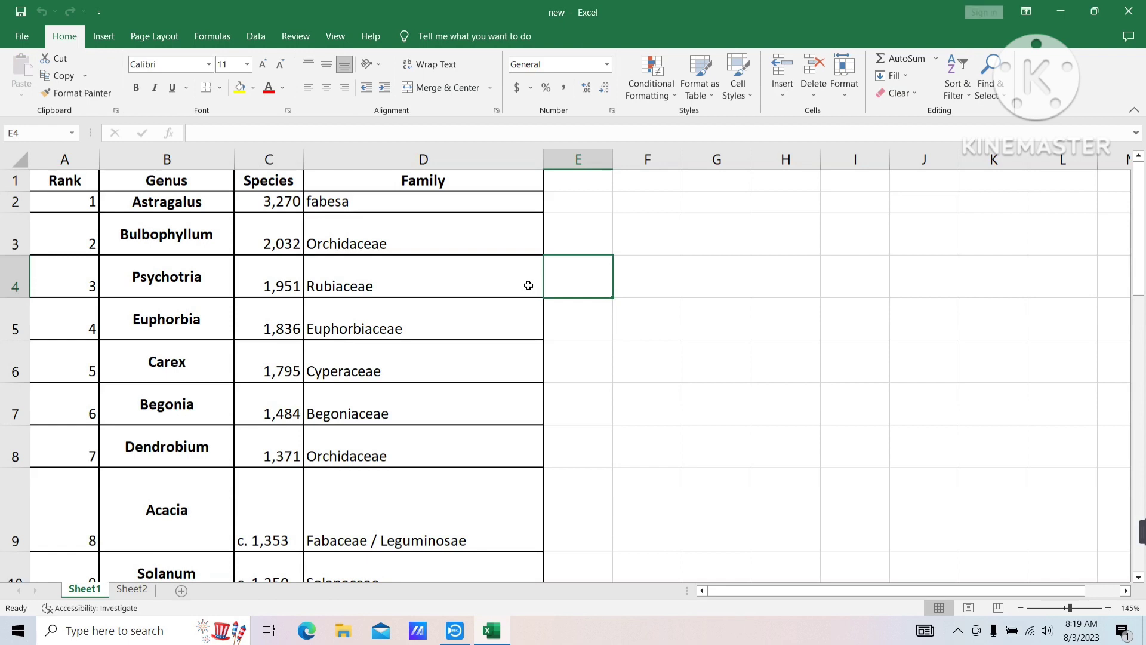
left_click(379, 397)
scroll(389, 385, "down", 5)
scroll(389, 385, "up", 5)
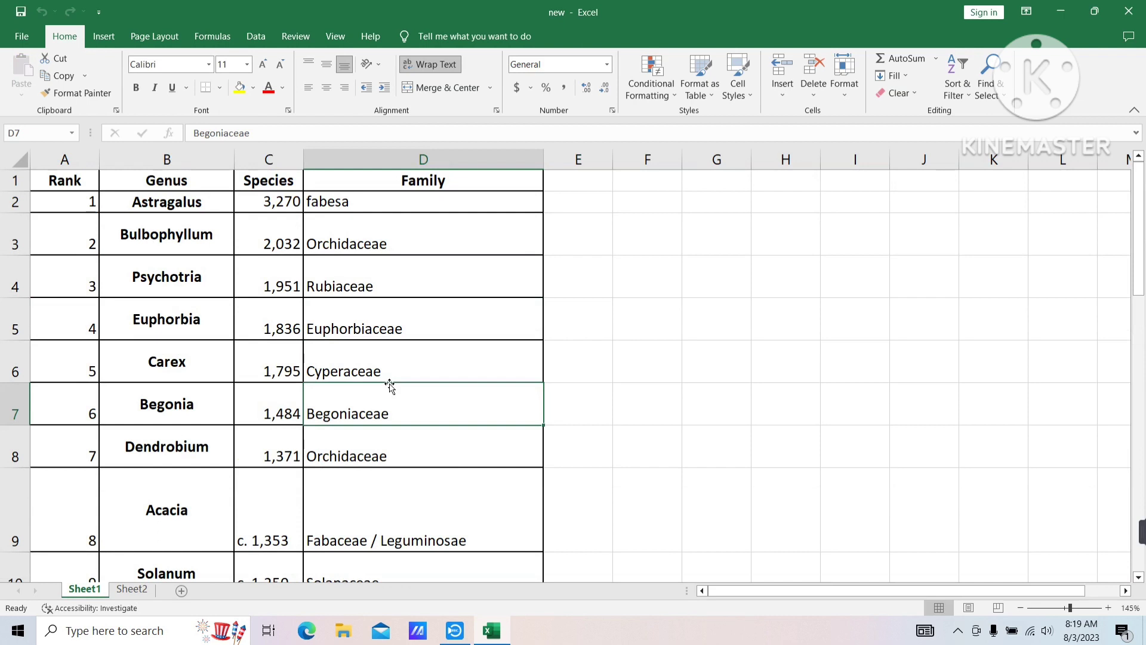
type("hffhfggj")
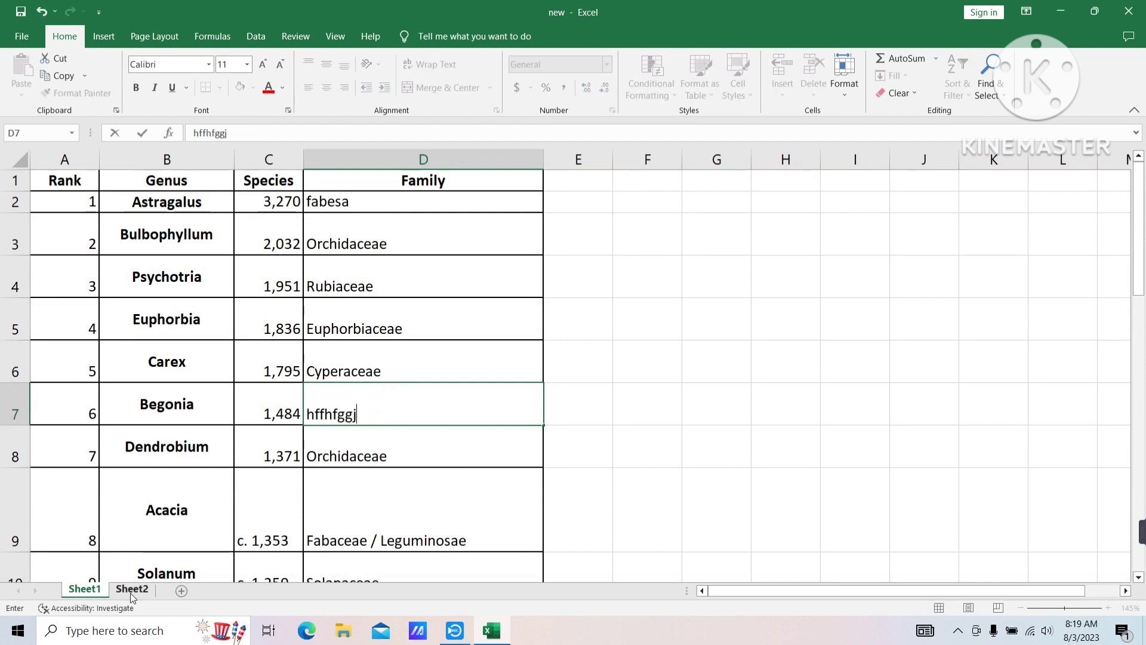
Replace the Senecio genus in Sheet2 cell B11 with 'mbnmn', then return to Sheet1
left_click(130, 590)
left_click(195, 429)
type("mbnmn")
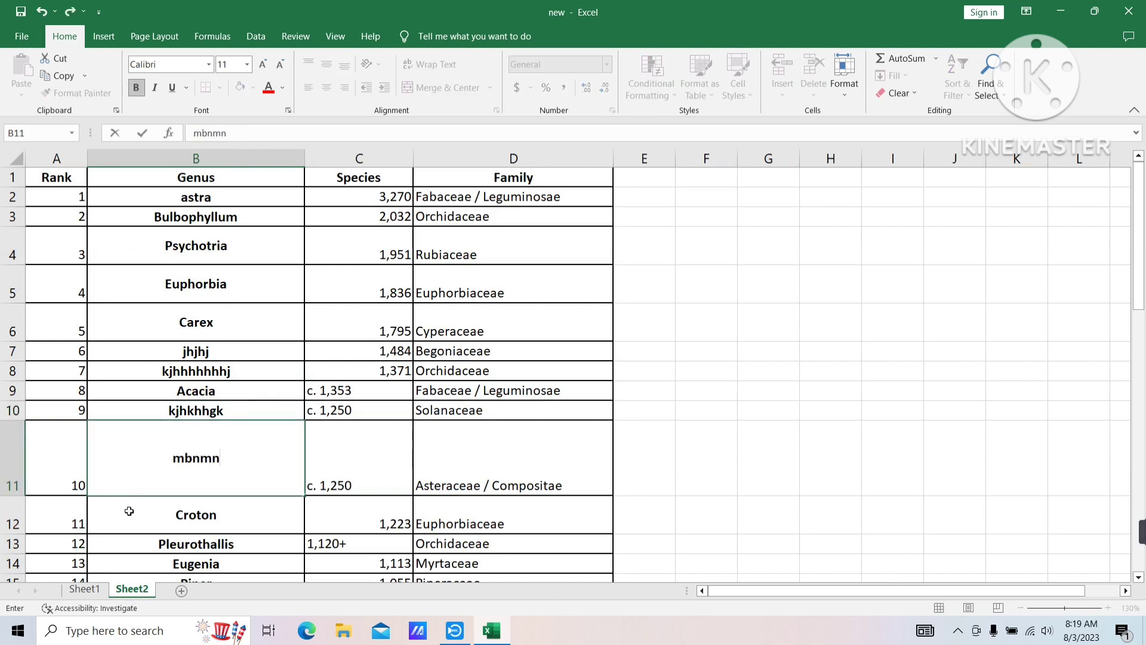
left_click(85, 590)
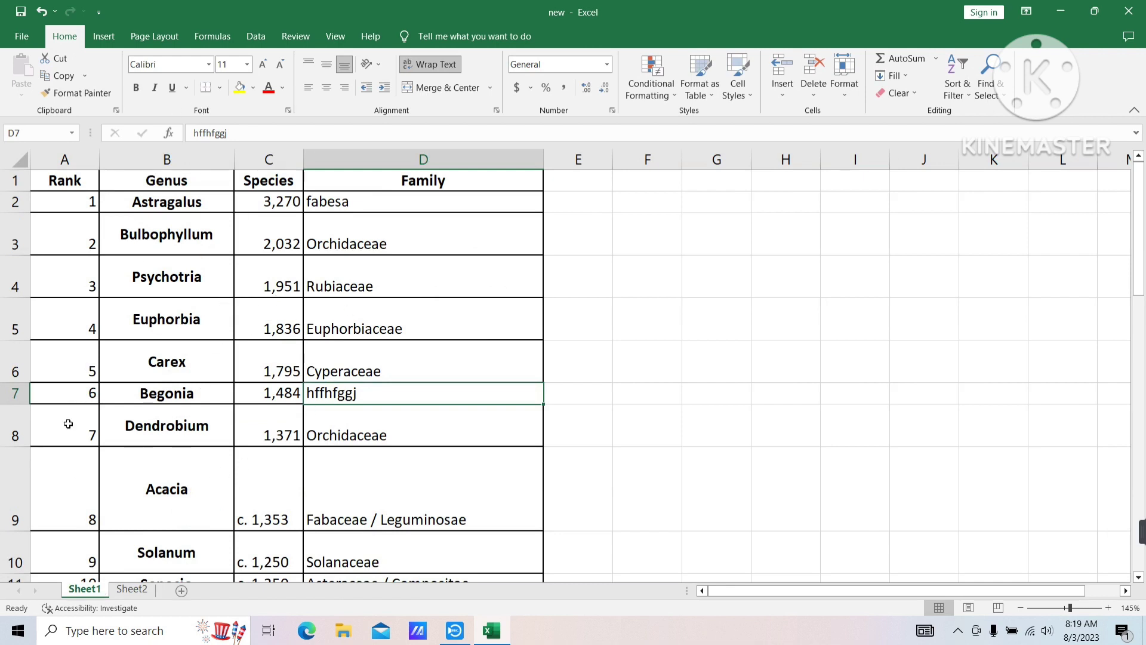
Protect Sheet1 with a password, entered and confirmed
right_click(93, 591)
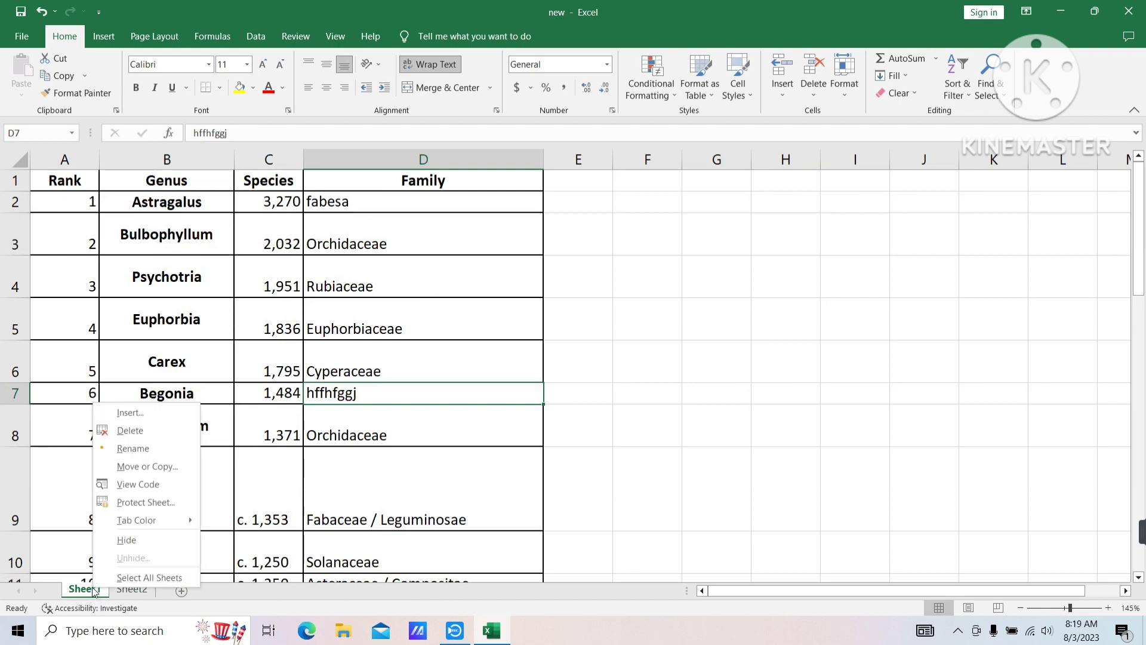
left_click(128, 506)
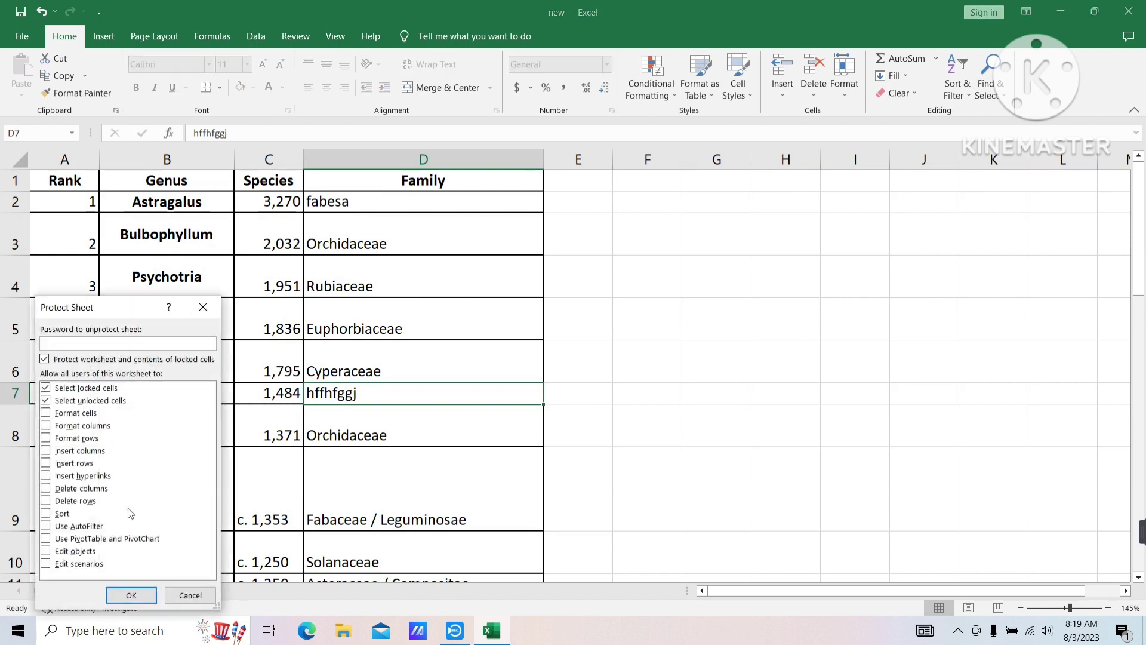
type("123")
key("Return")
type("123")
key("Return")
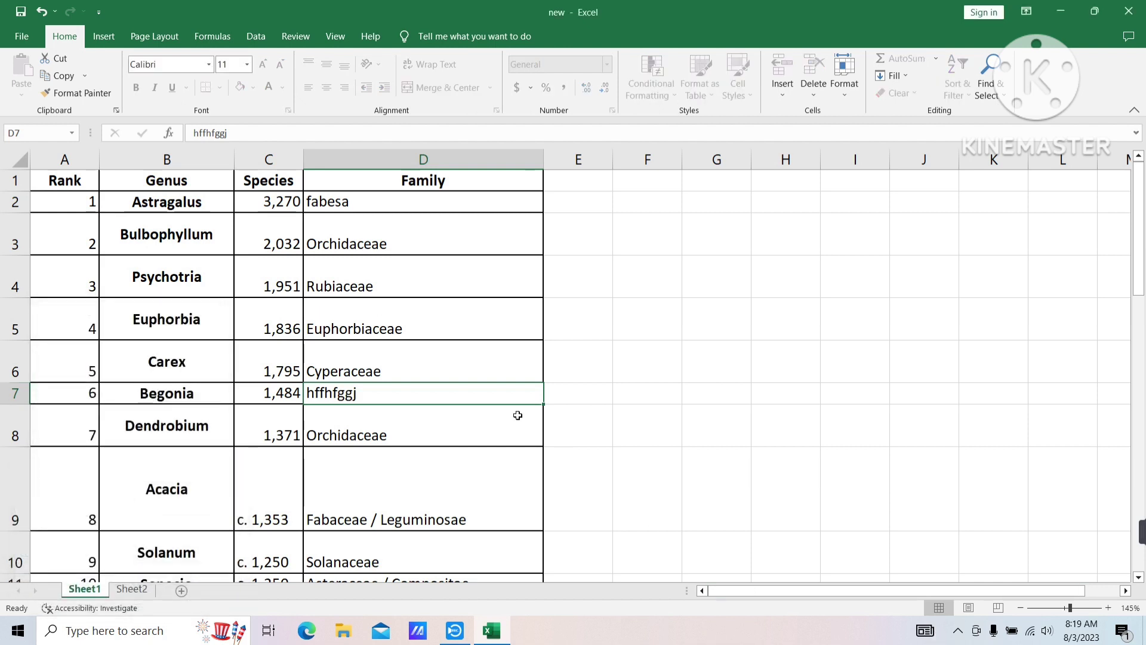
Verify that the family cells D8 and D6 on Sheet1 refuse edits
double_click(366, 426)
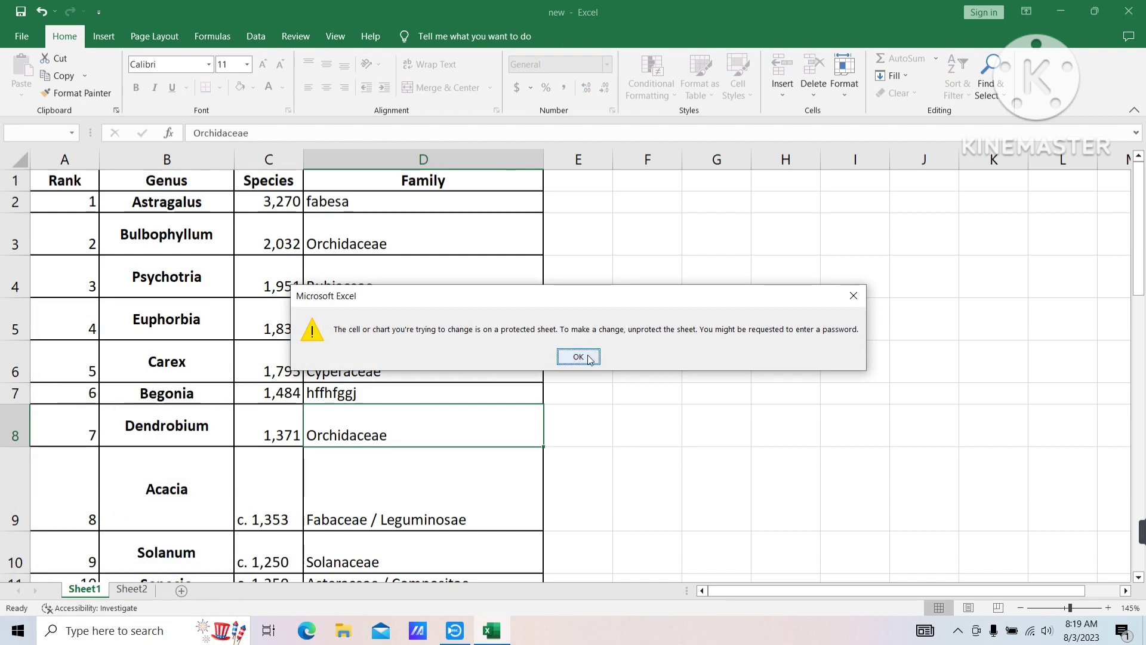
left_click(579, 356)
double_click(382, 373)
left_click(578, 356)
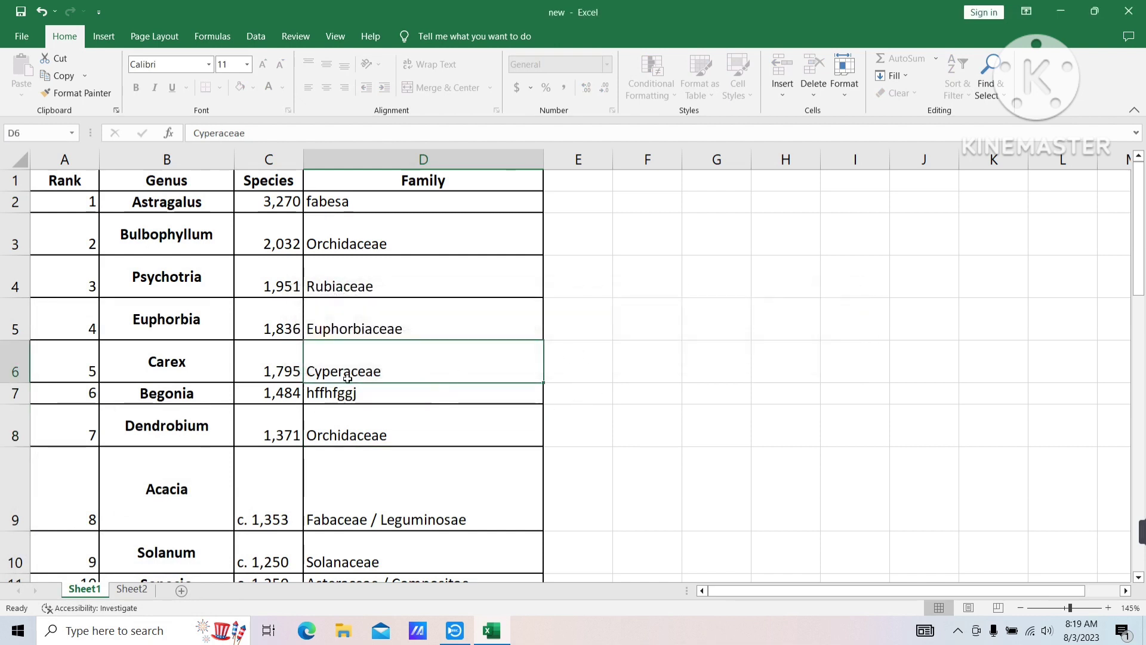
double_click(387, 381)
left_click(579, 356)
Replace Croton in Sheet2 cell B12 with 'nn,nm.,', then confirm Sheet1's cell B8 is locked
left_click(131, 590)
left_click(205, 476)
type("nn,nm.,")
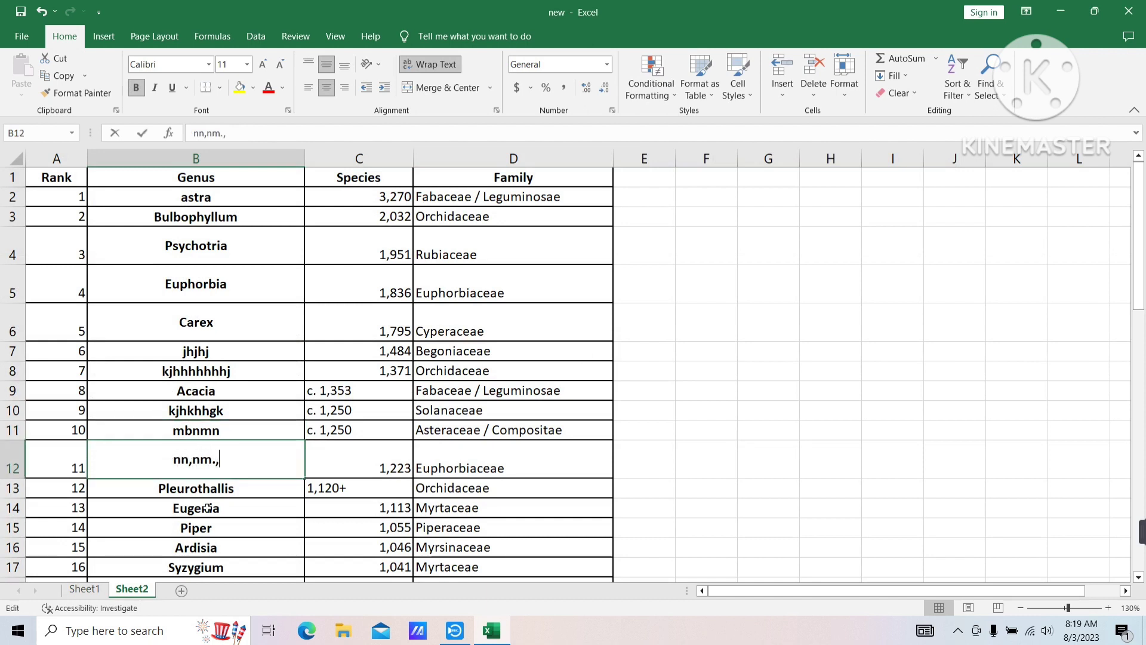
left_click(84, 590)
left_click(181, 412)
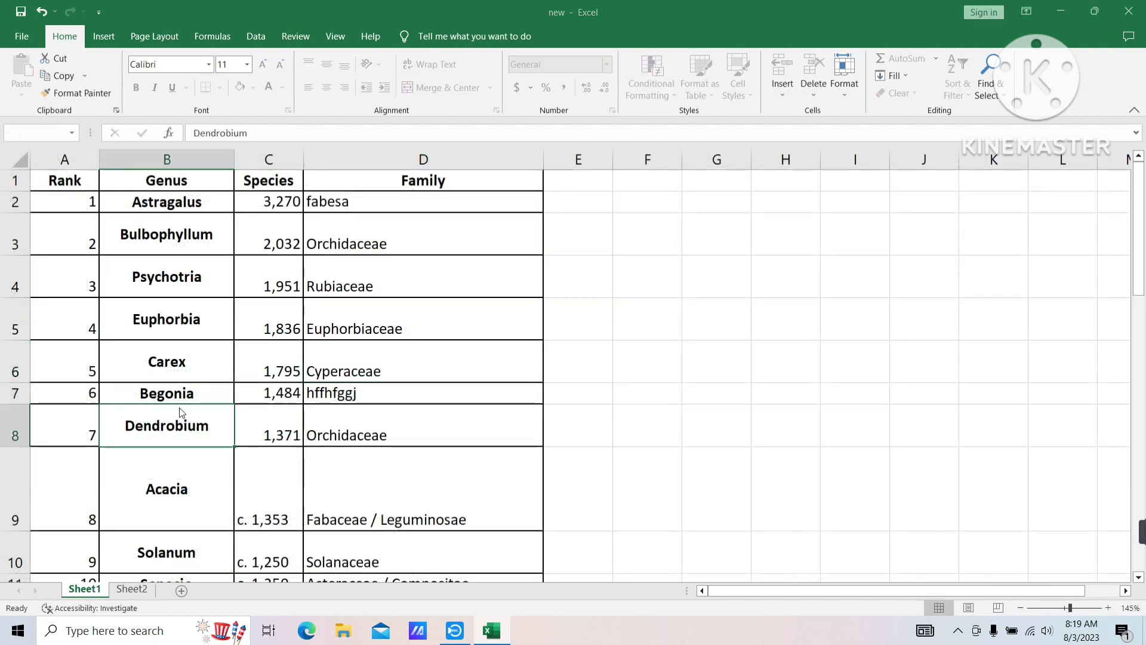
double_click(181, 412)
left_click(582, 357)
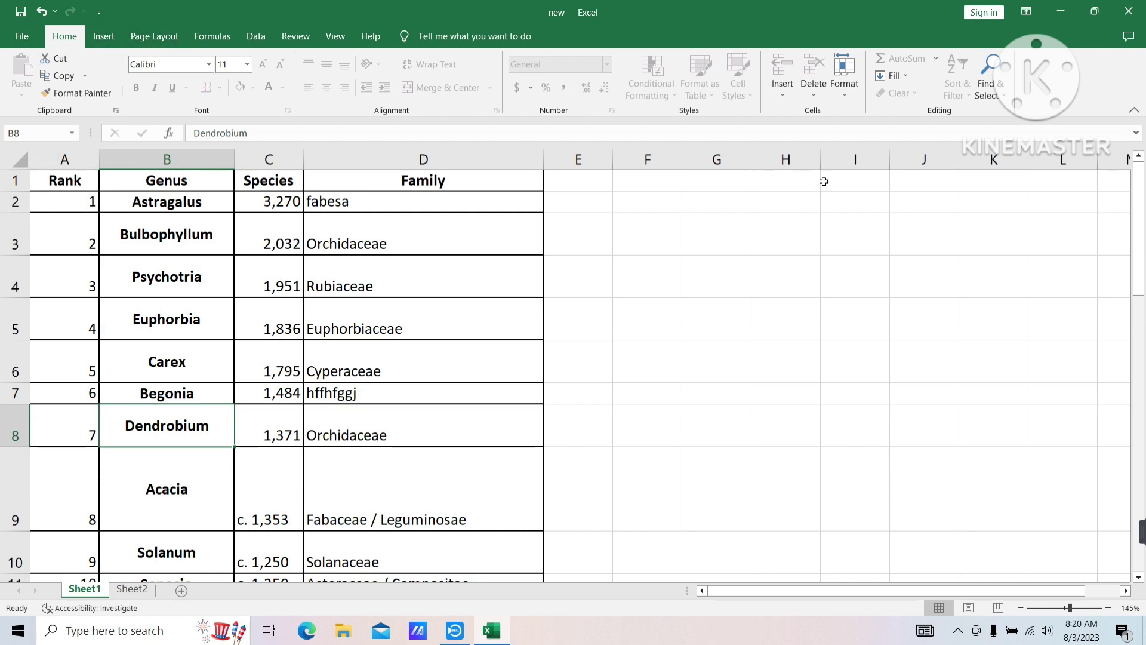
left_click(846, 91)
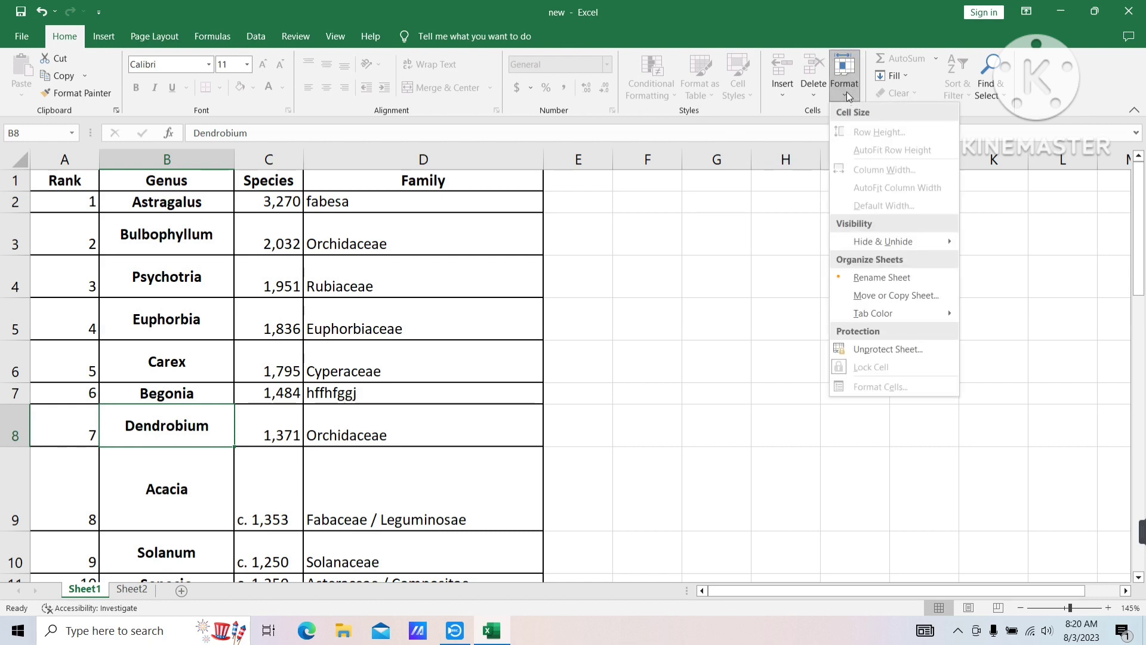
left_click(857, 354)
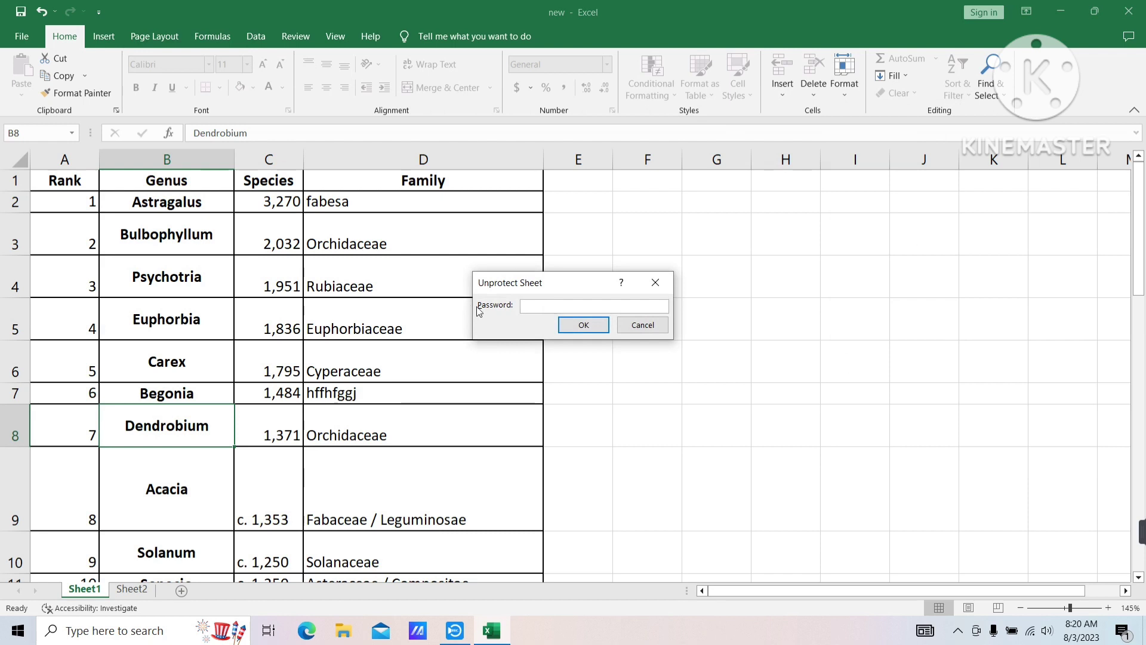
left_click(667, 289)
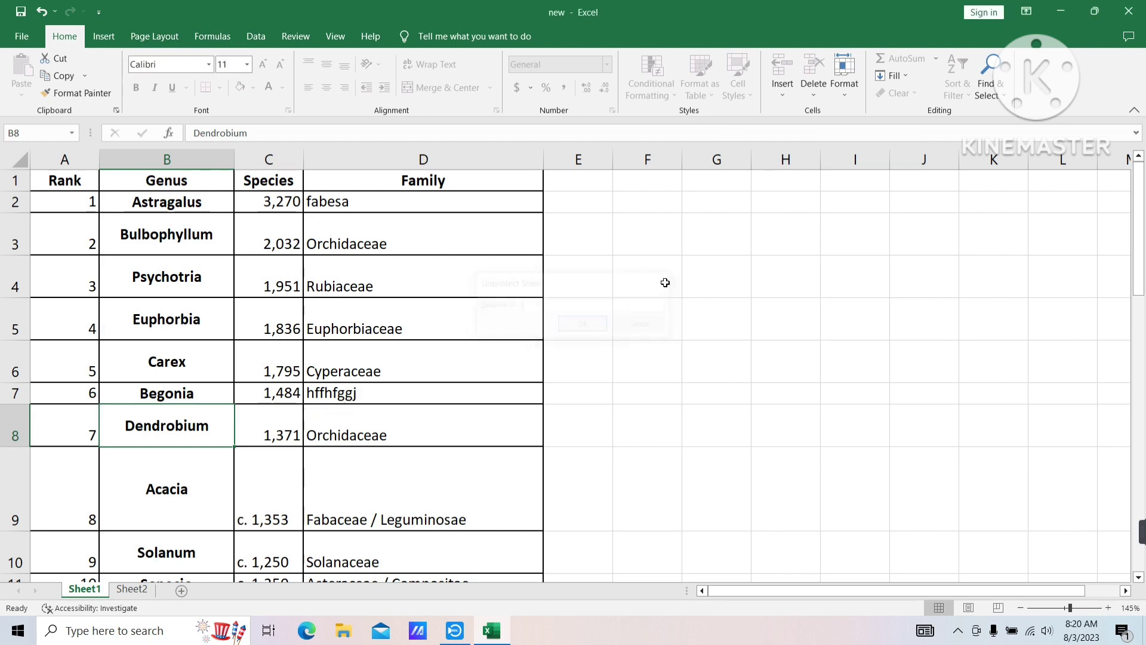
right_click(98, 589)
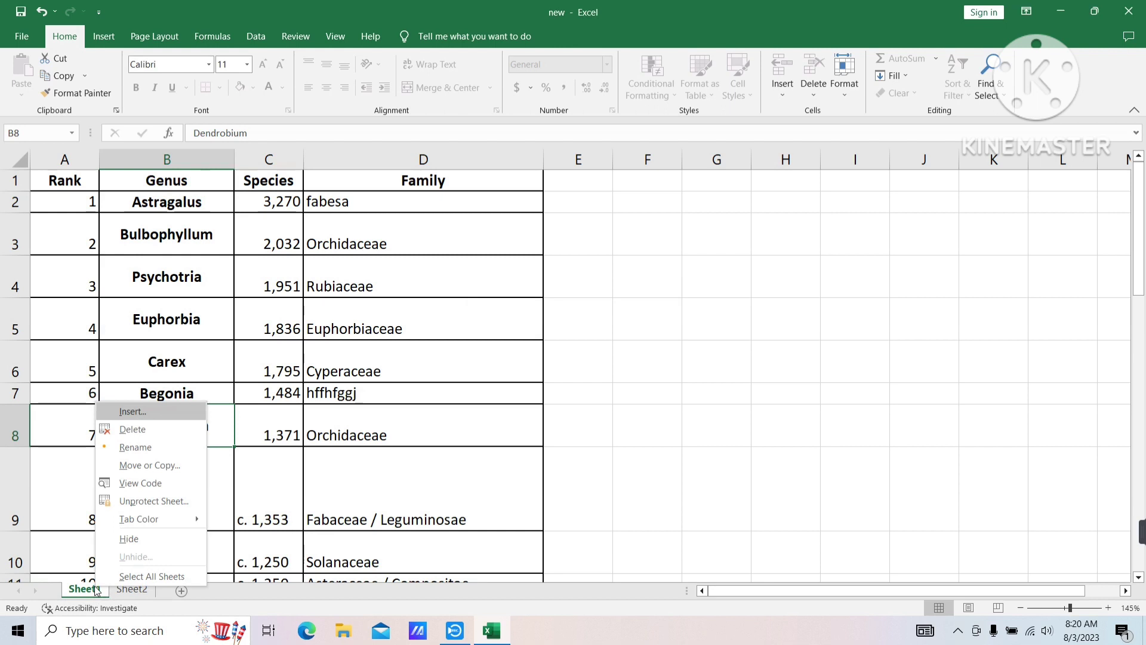
left_click(121, 509)
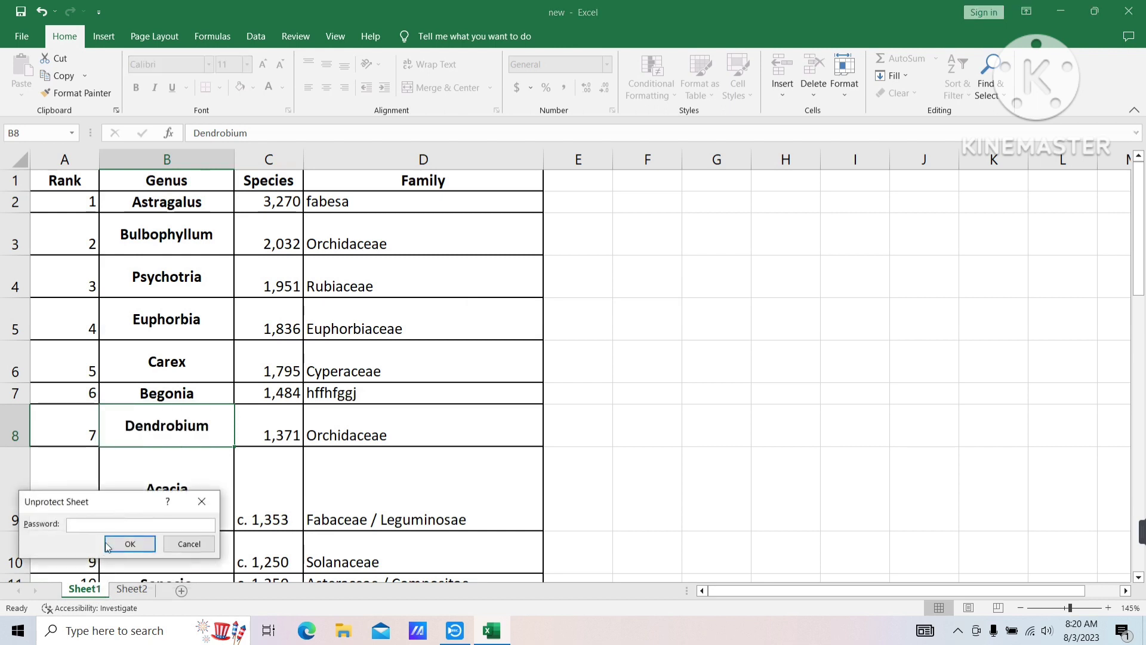
left_click(201, 501)
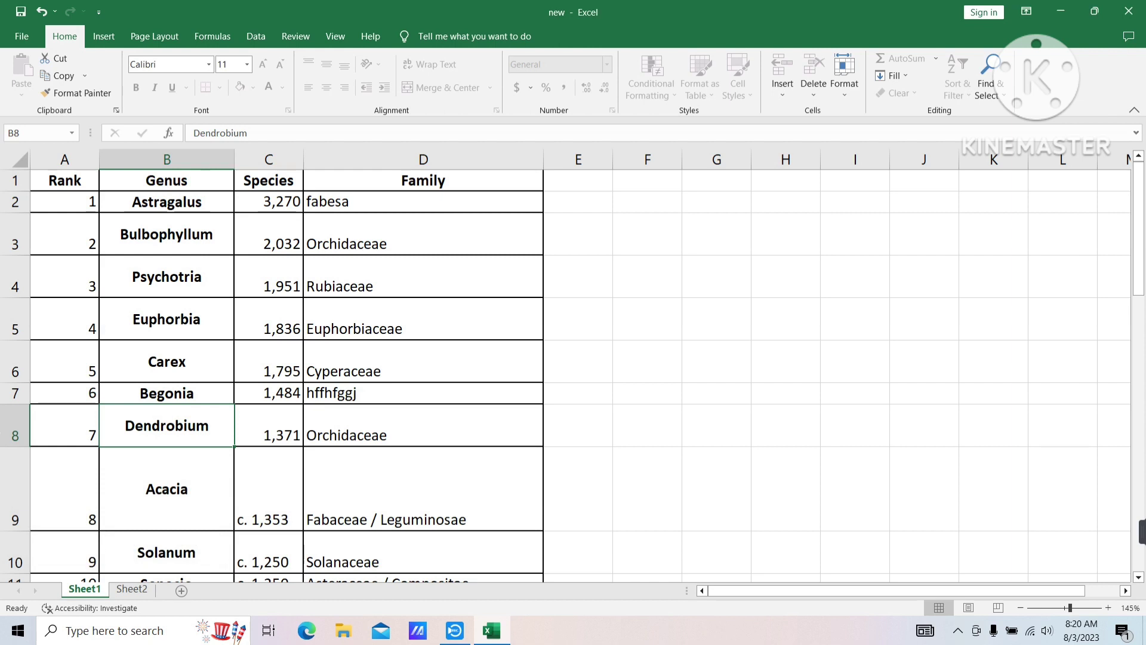
Unprotect Sheet1 from the Review tab using its password
left_click(297, 37)
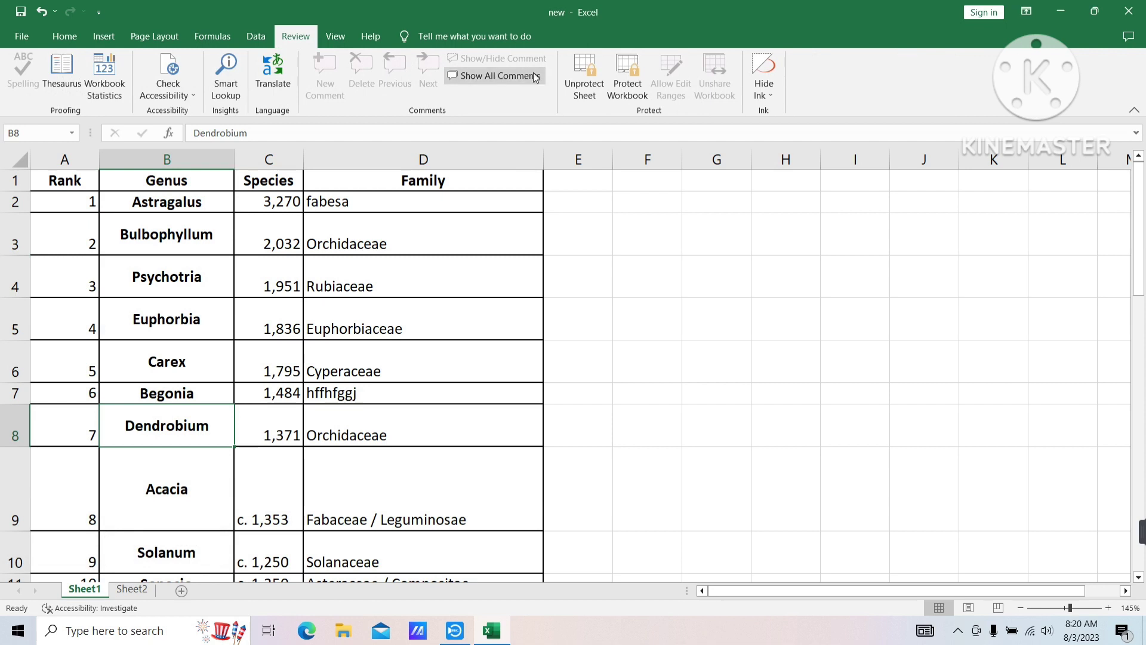
left_click(585, 96)
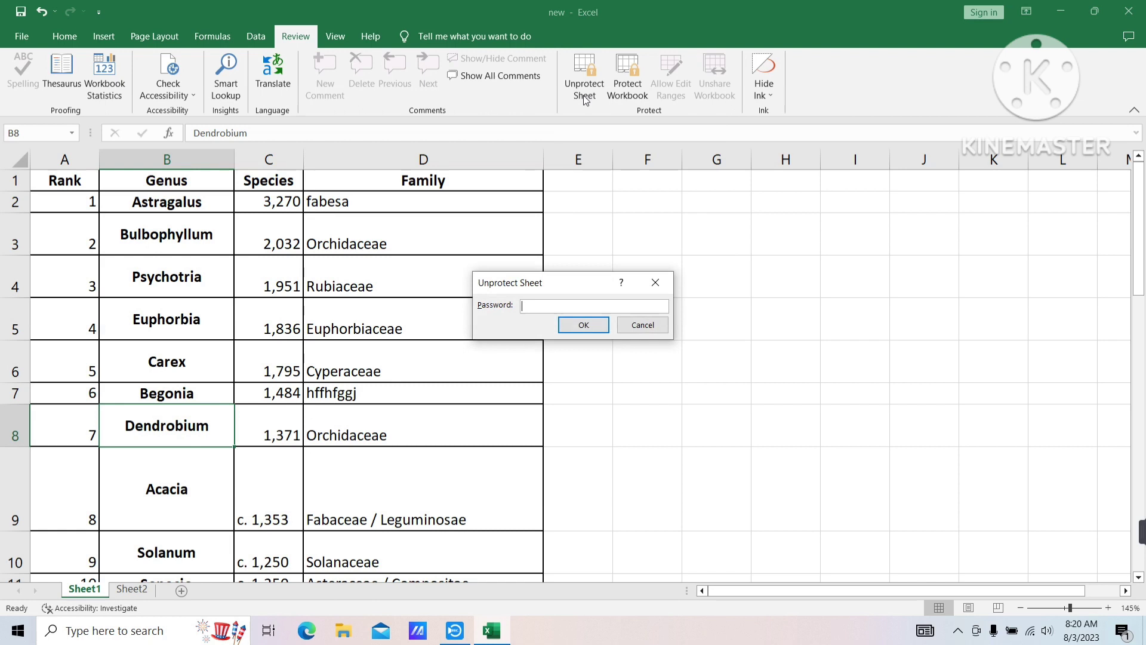
type("123")
key("Return")
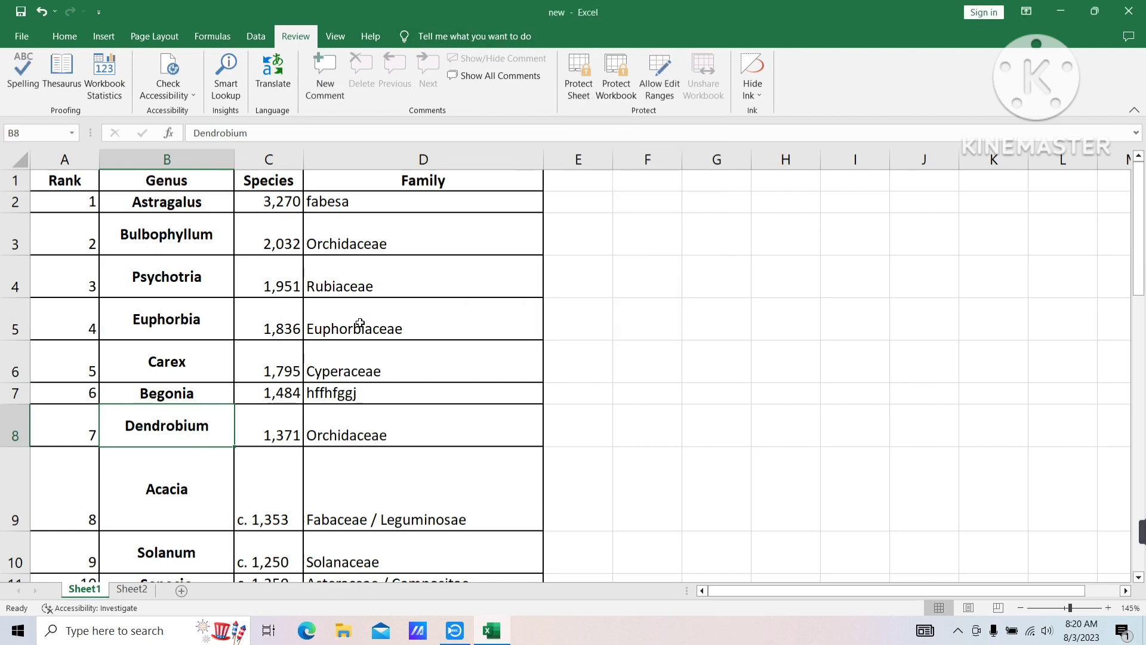
left_click(237, 392)
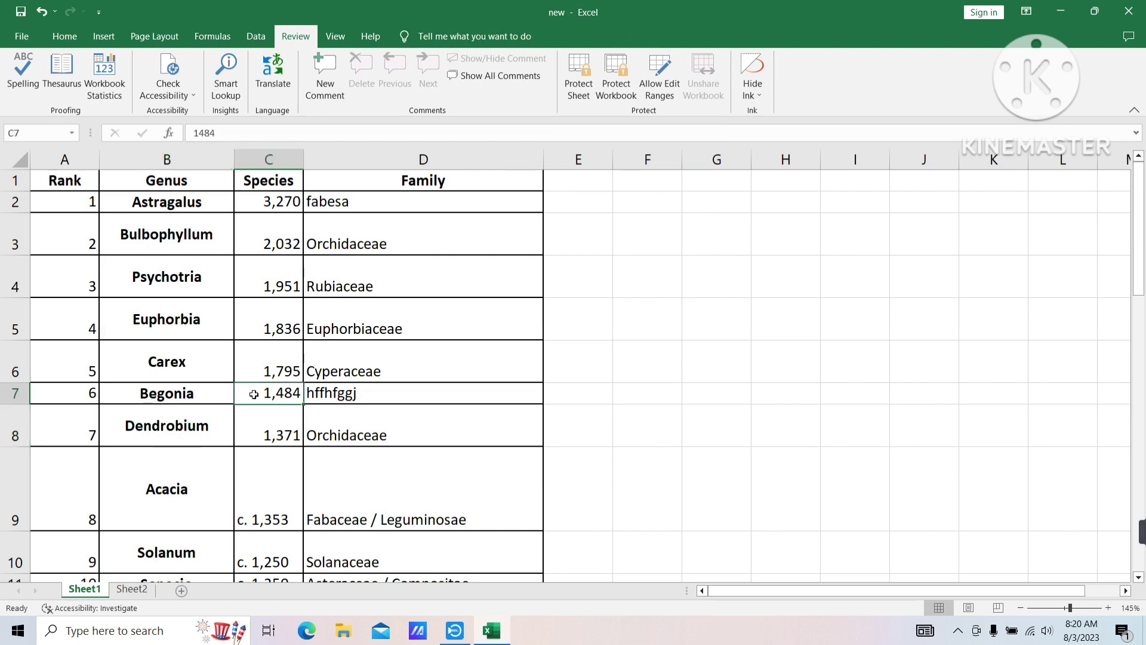
type("5455345")
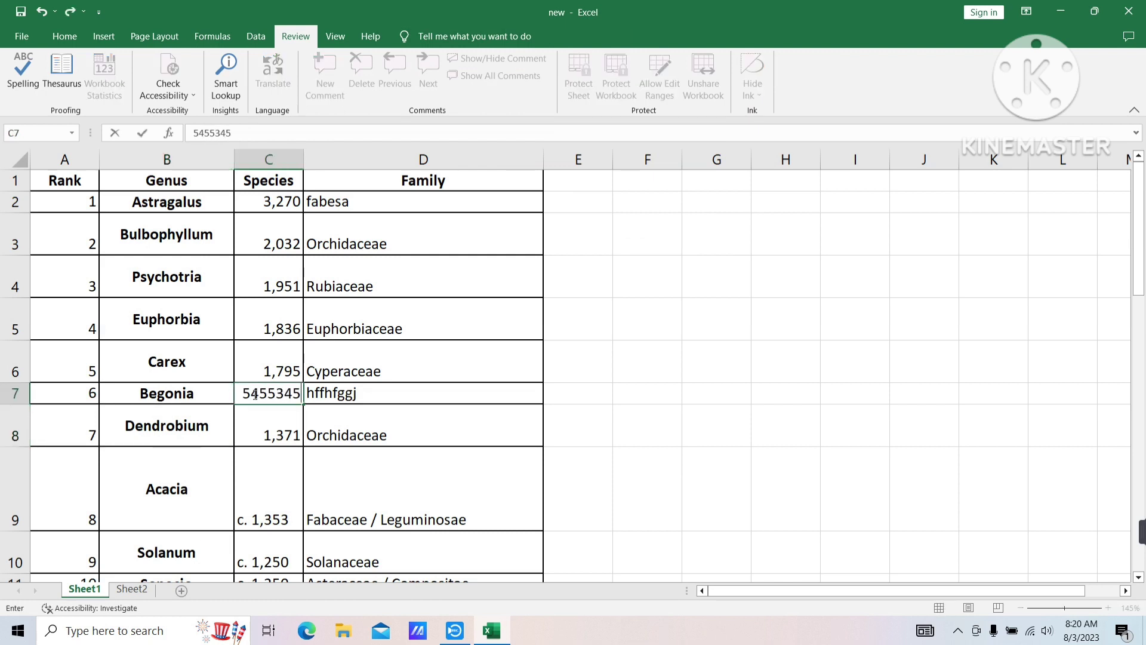
type("45546365")
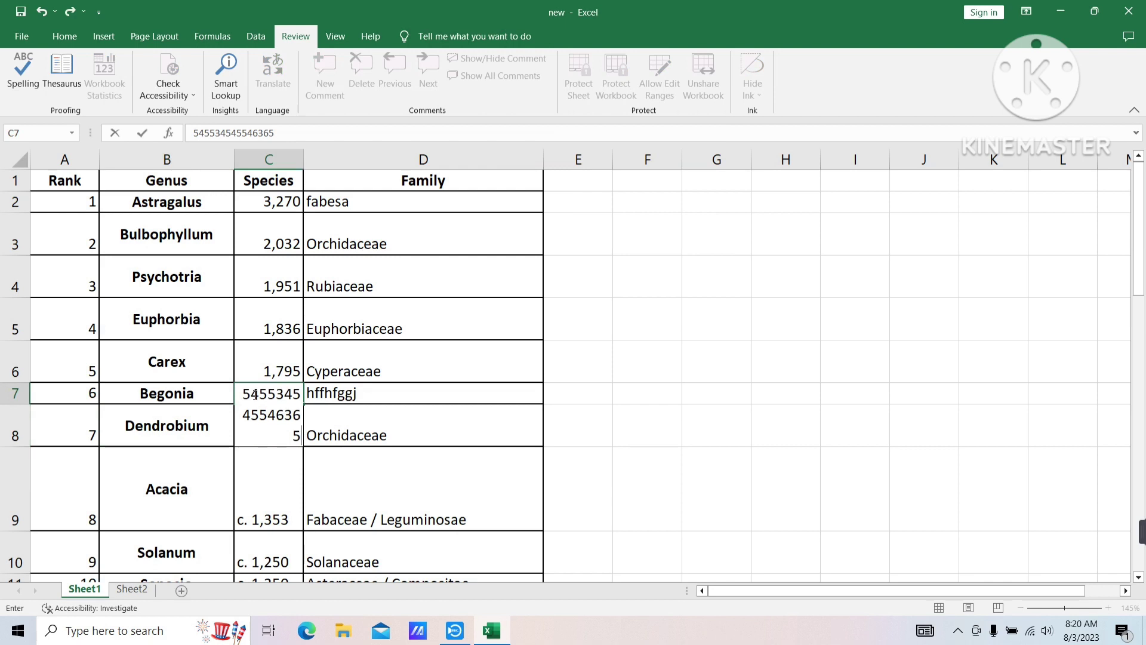
left_click(472, 497)
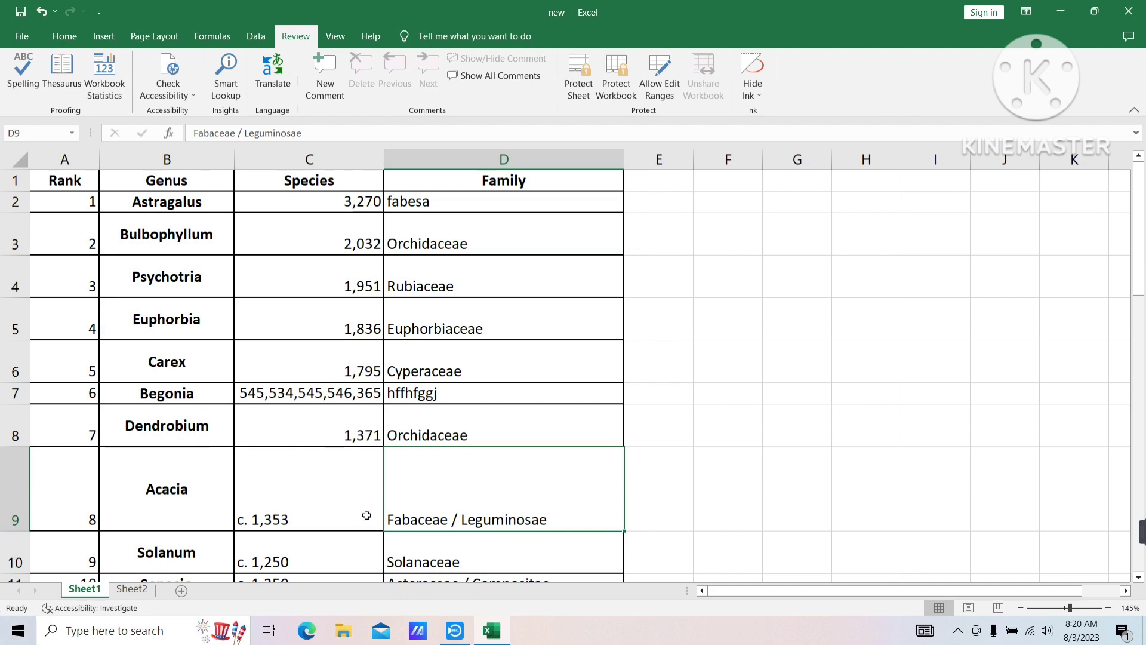
left_click(21, 37)
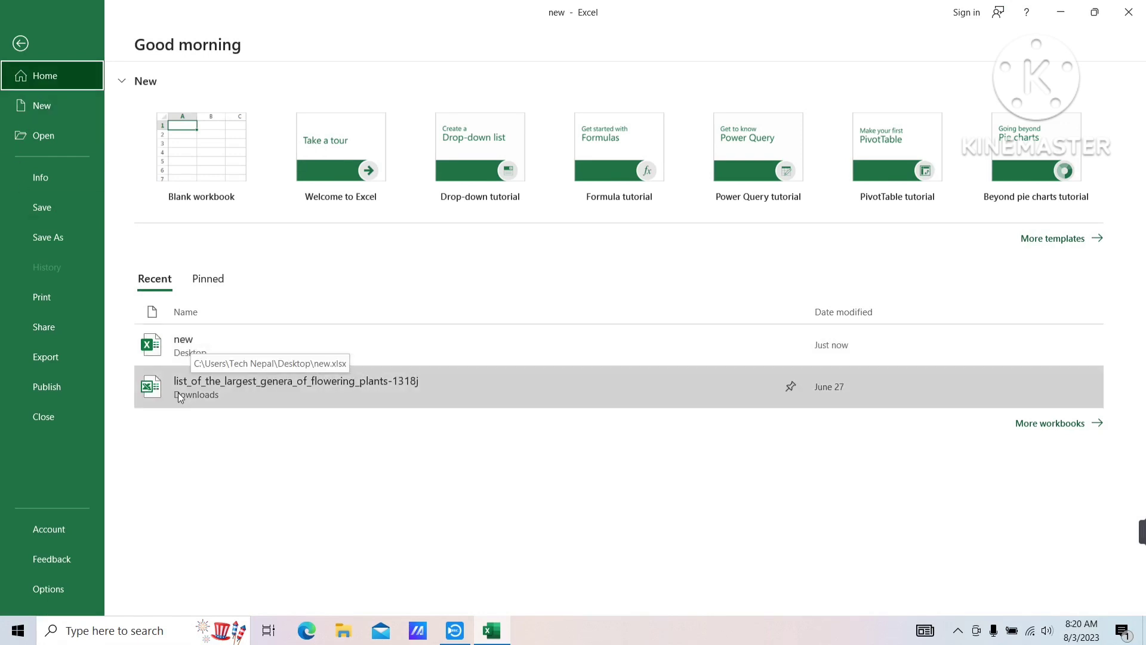
Close Excel saving the changes to new.xlsx, then refresh the desktop
left_click(1128, 12)
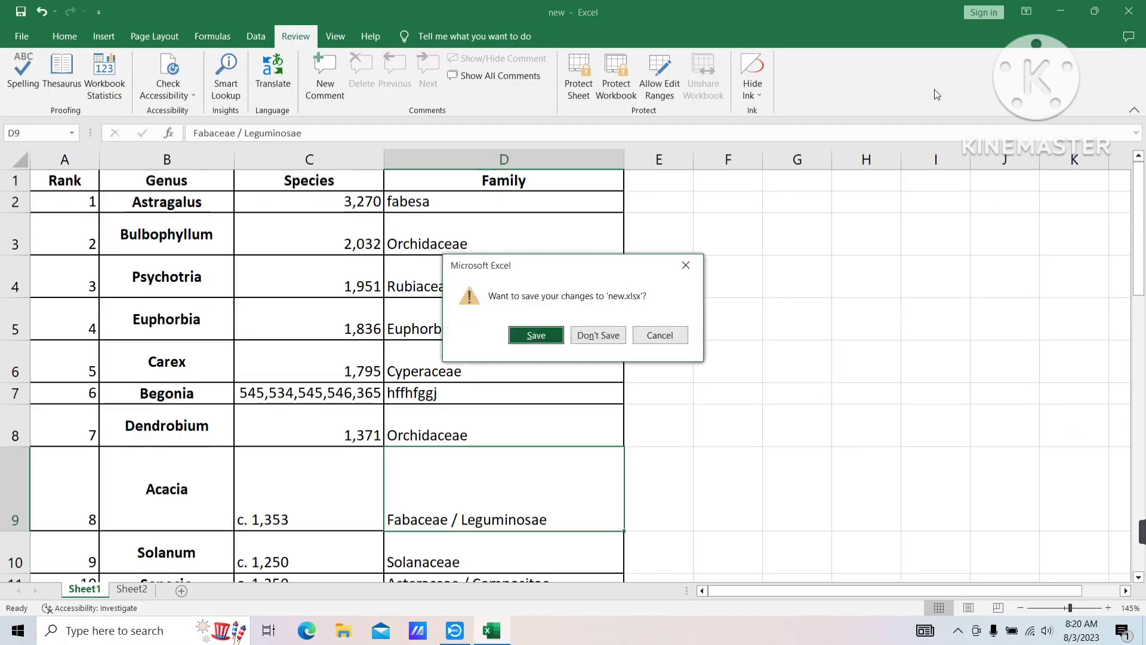
left_click(536, 335)
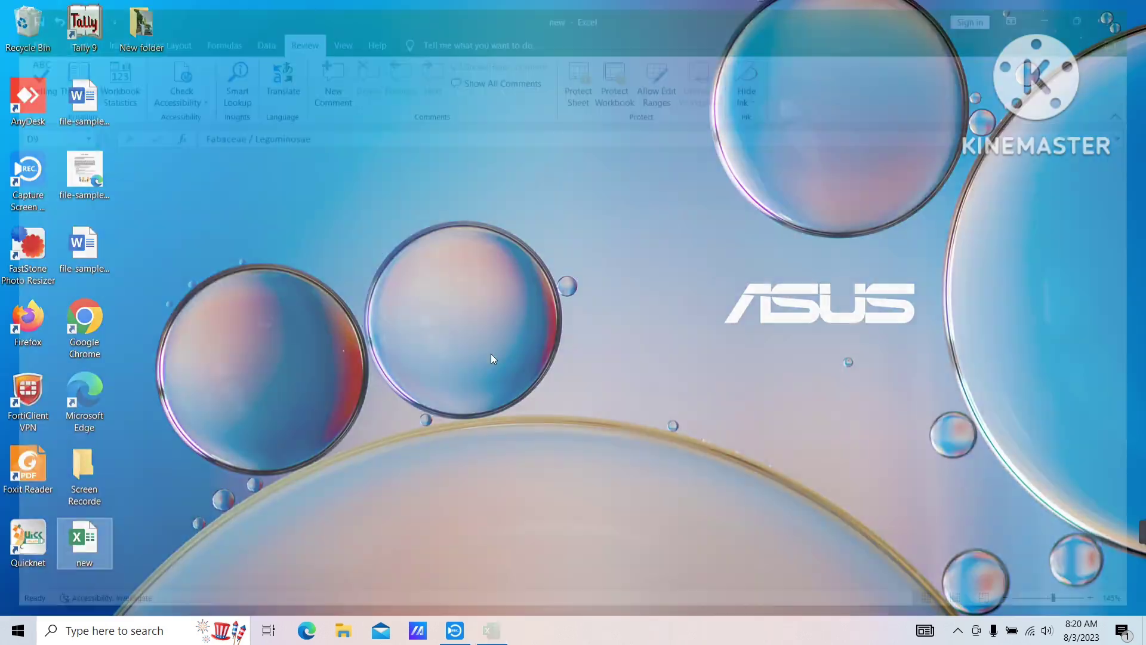
right_click(652, 158)
left_click(673, 192)
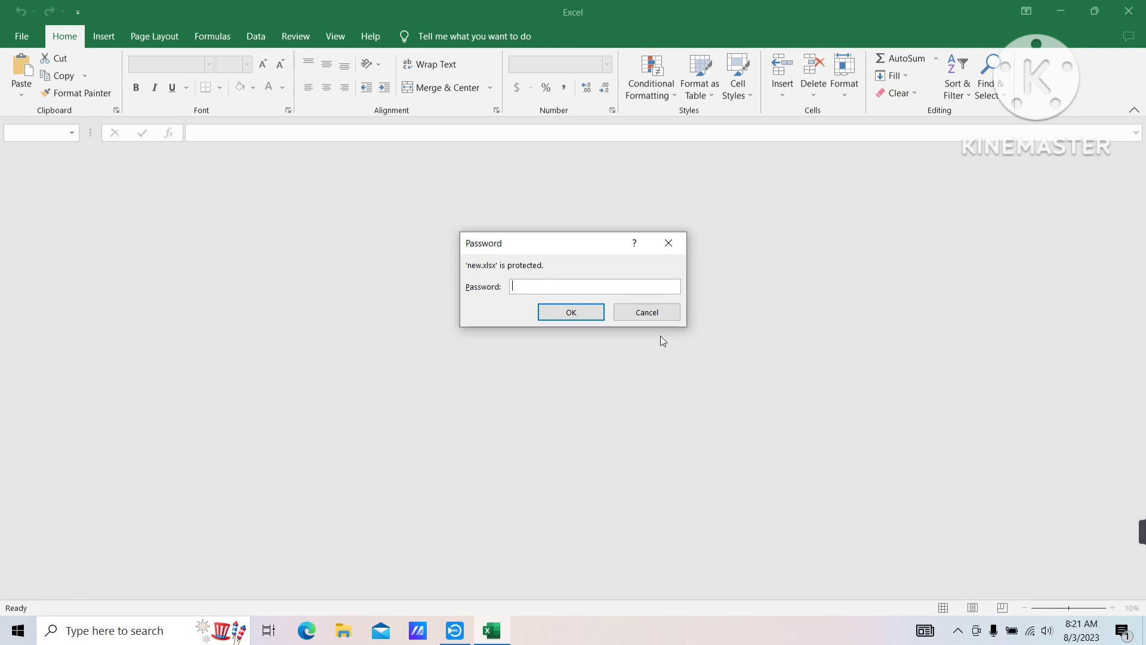
Unlock new.xlsx with its password and go to the File Home page
type("1234")
key("Return")
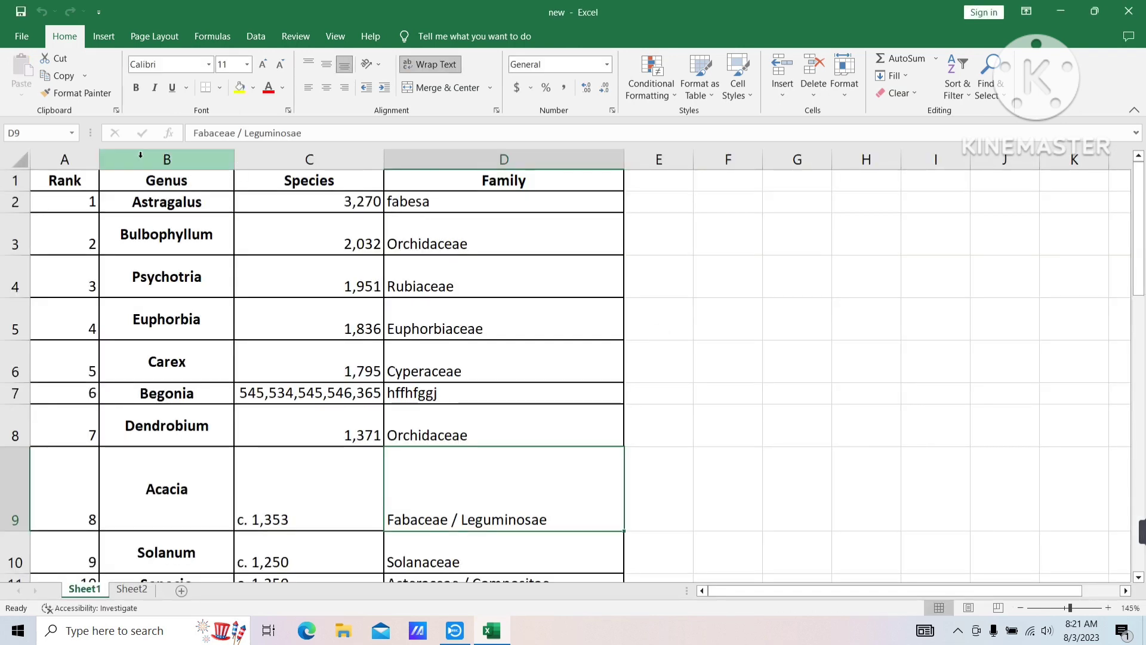
left_click(36, 37)
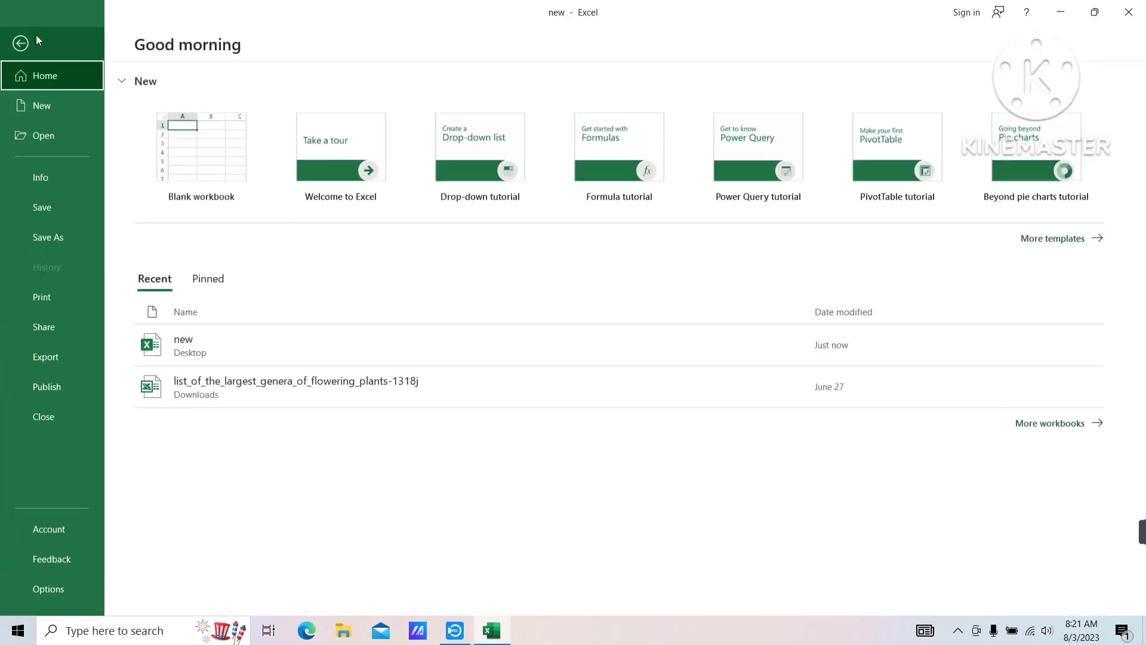
On the Info page, browse the Protect Workbook, Check for Issues, Manage Workbook and Browser View Options menus
left_click(39, 182)
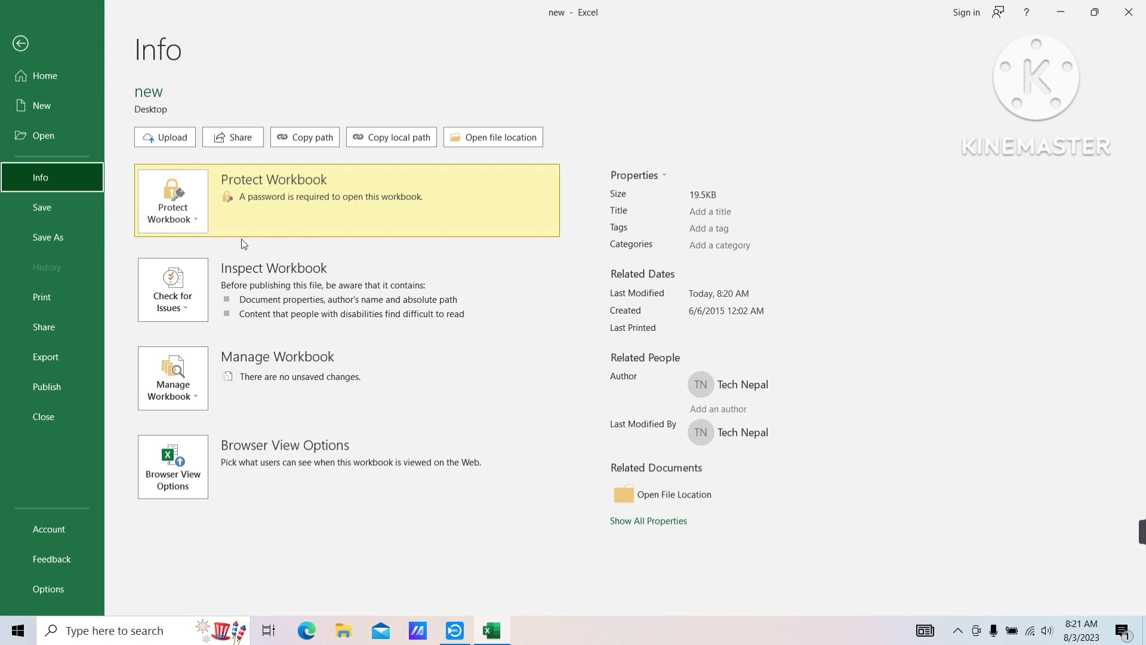
left_click(192, 219)
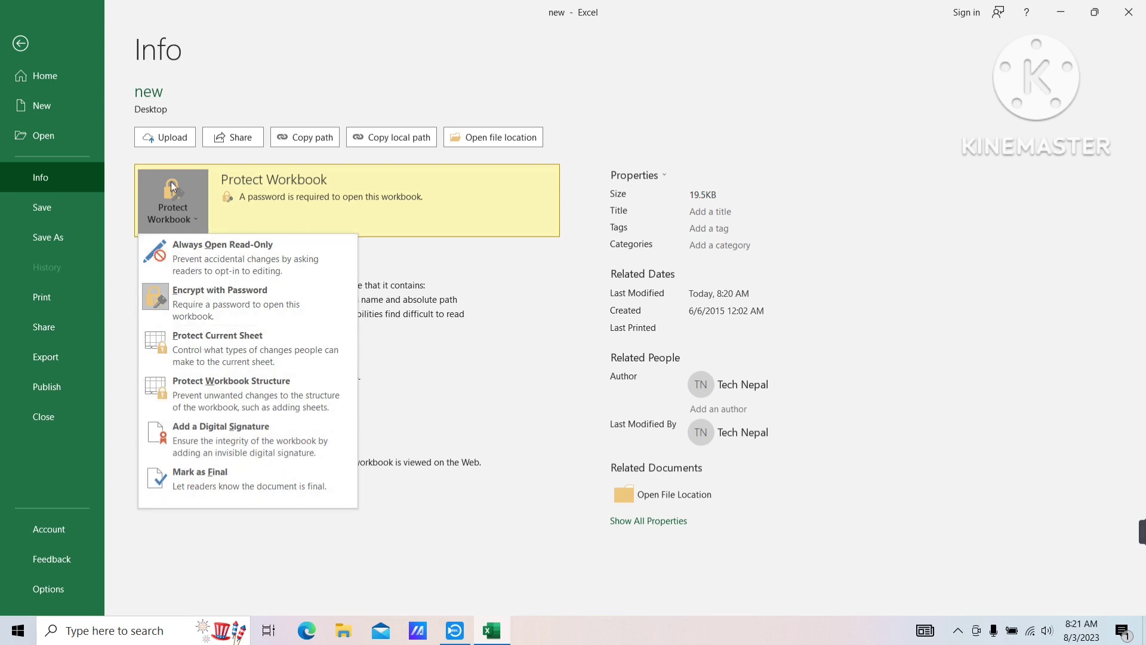
key("Escape")
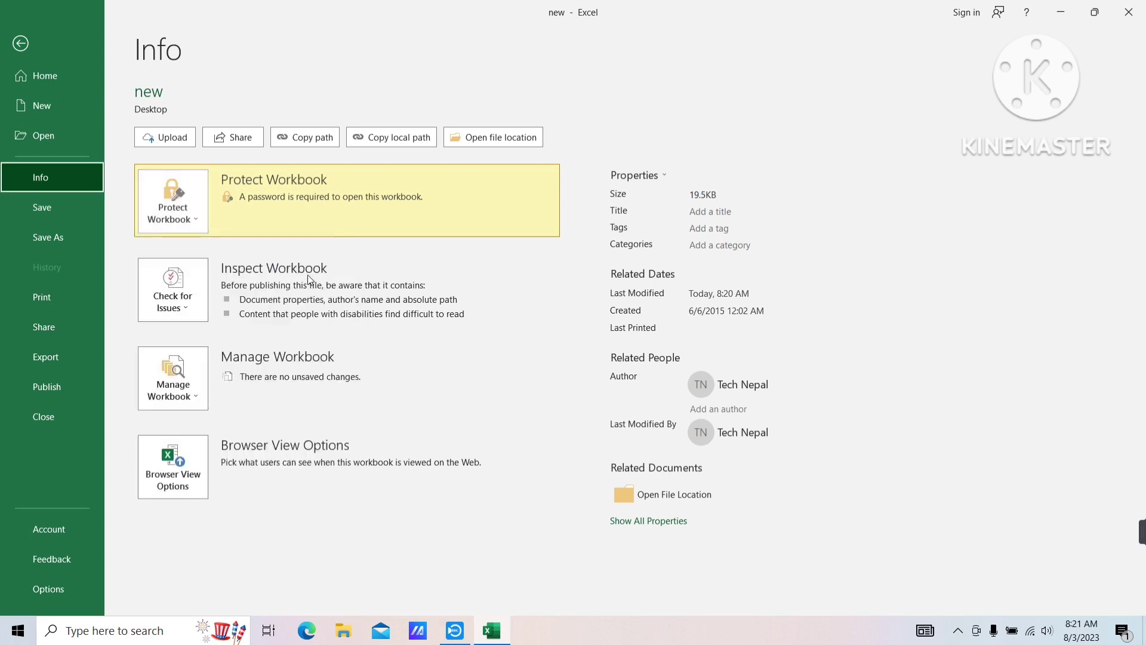
left_click(174, 289)
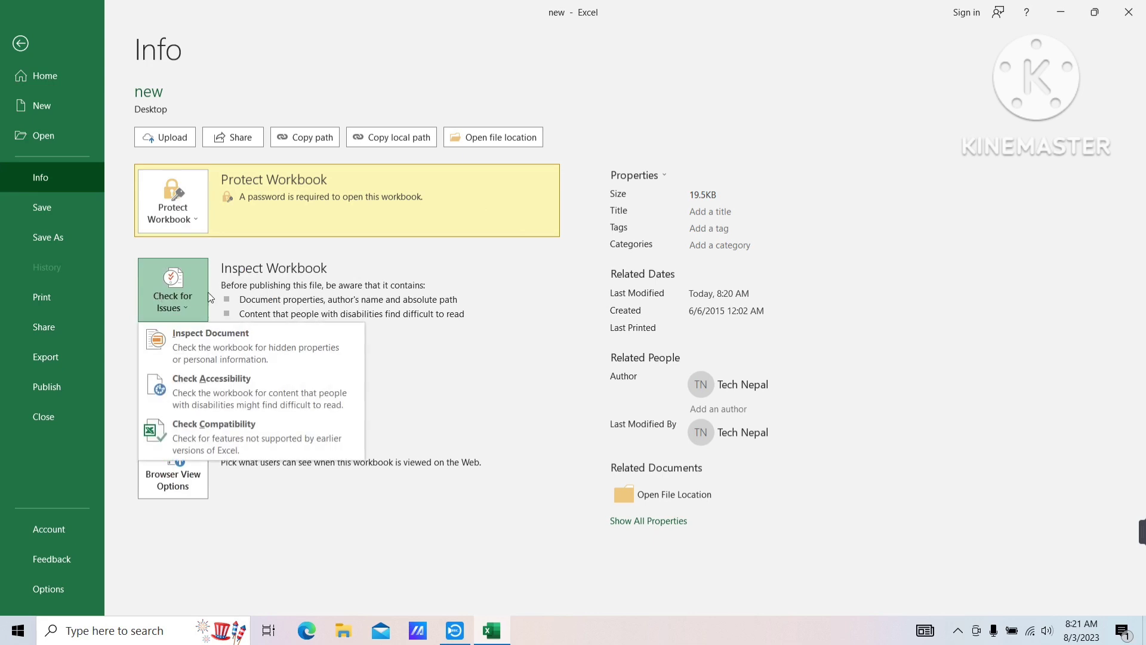
key("Escape")
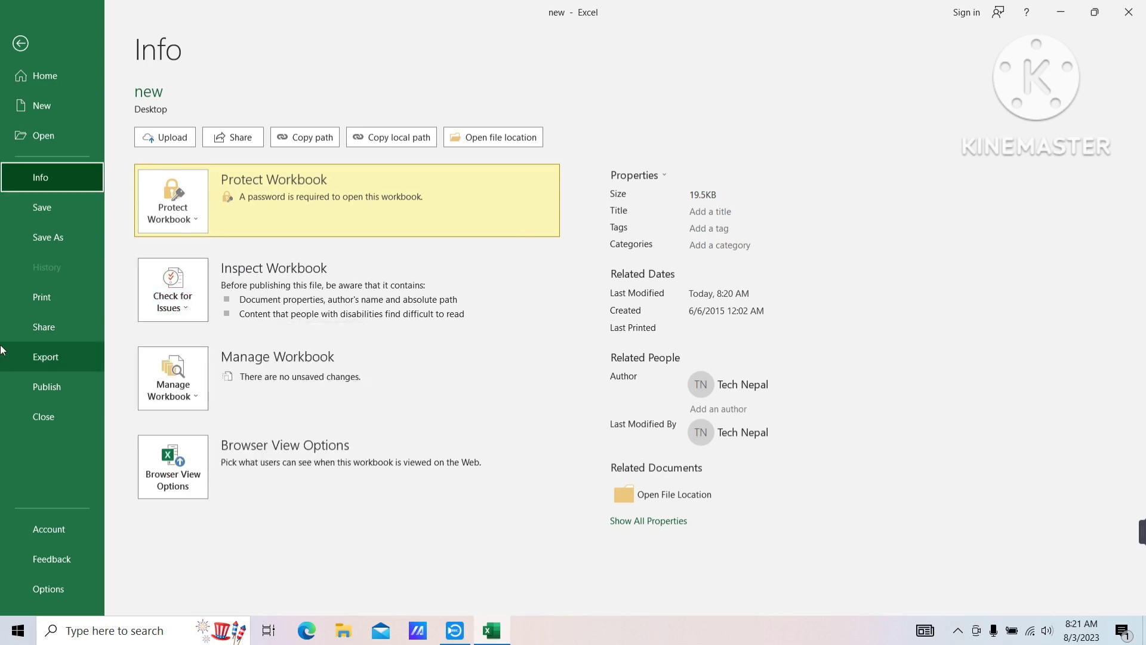
left_click(174, 371)
key("Escape")
left_click(195, 489)
left_click(756, 183)
key("Tab")
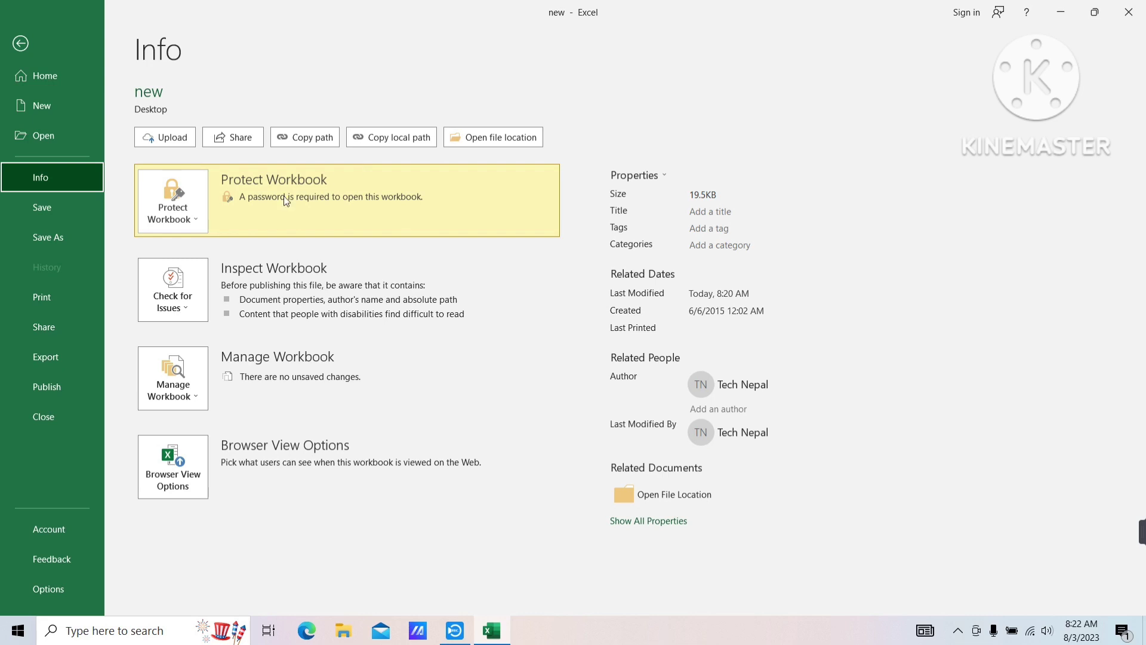
left_click(166, 191)
left_click(166, 191)
left_click(166, 194)
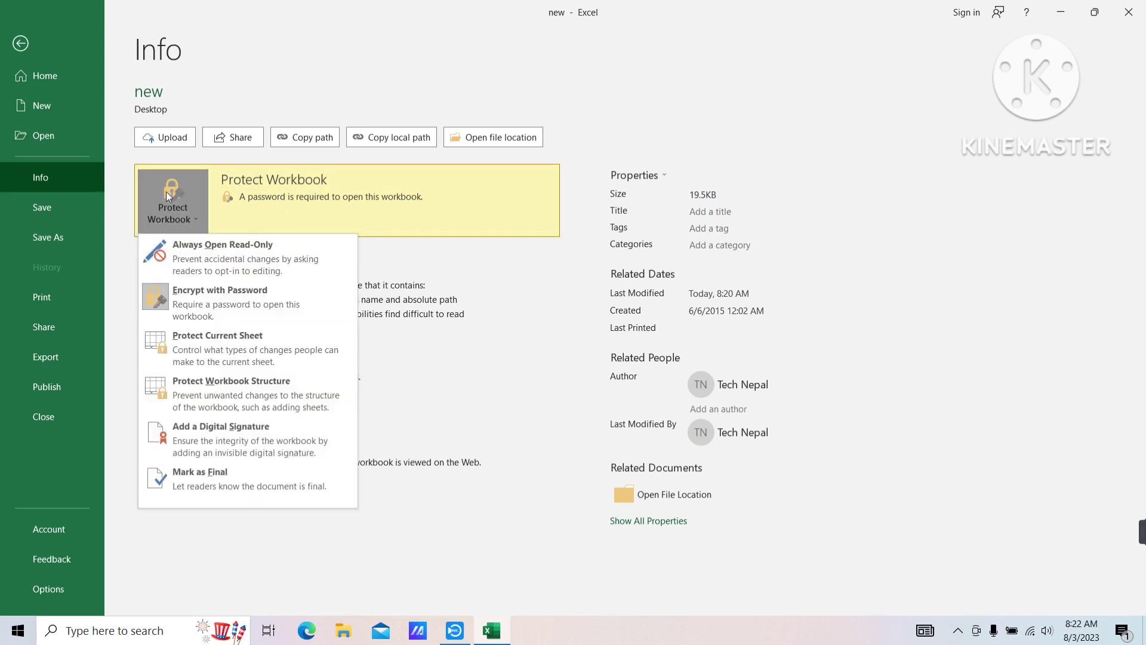
left_click(203, 302)
type("123")
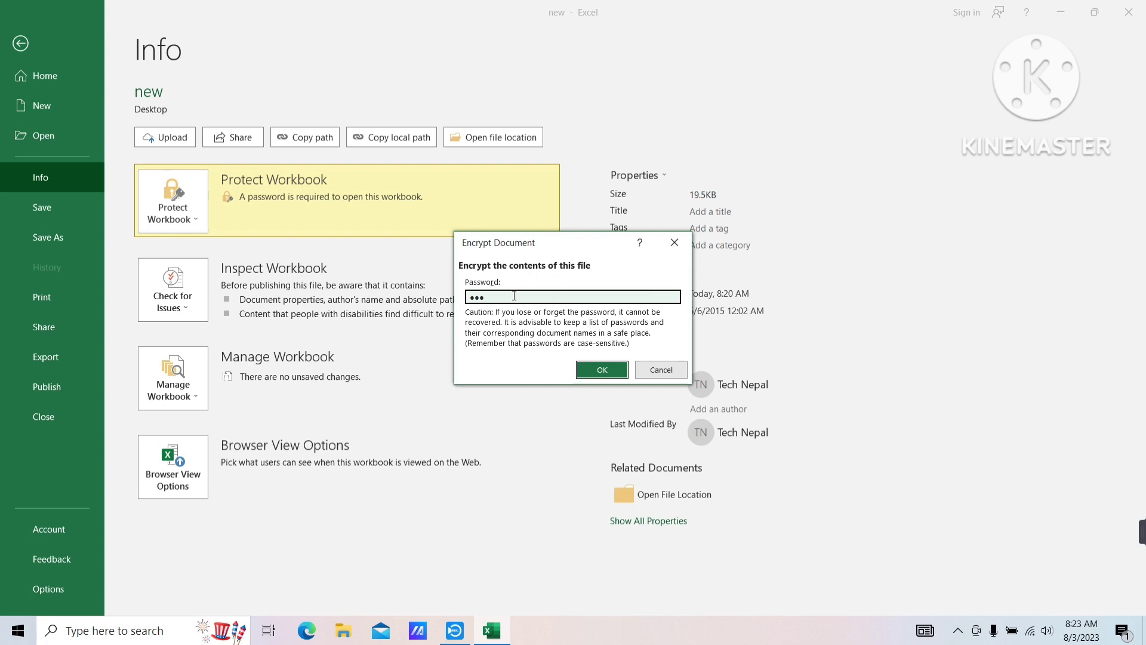
left_click(674, 243)
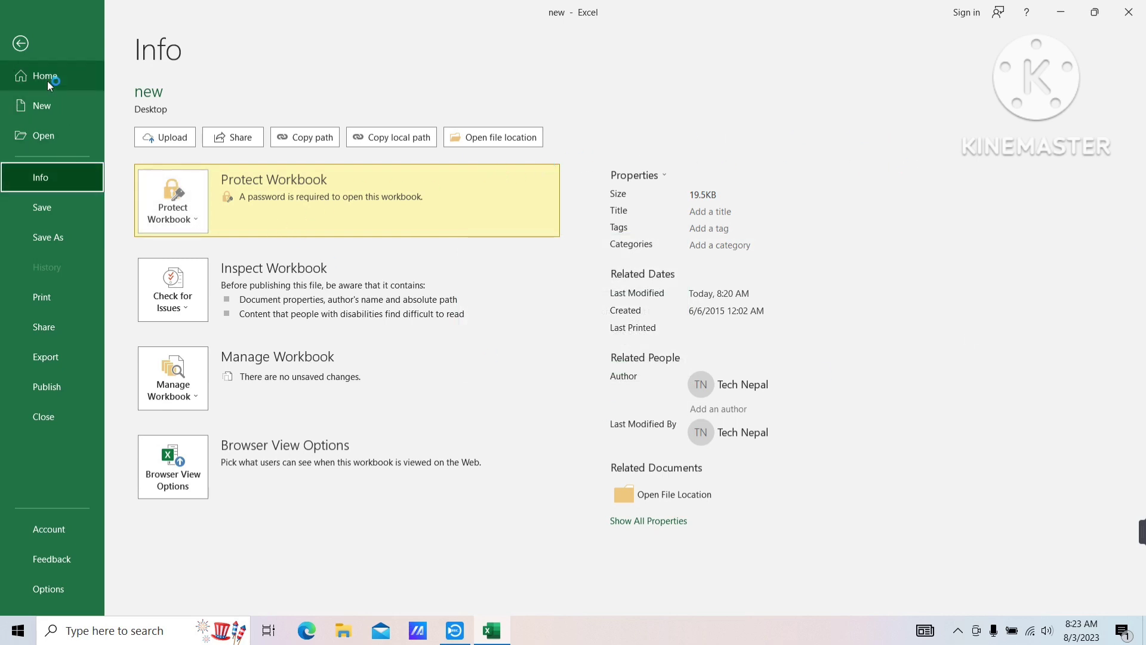
Clear the password under Info > Protect Workbook > Encrypt with Password and confirm with OK
left_click(22, 45)
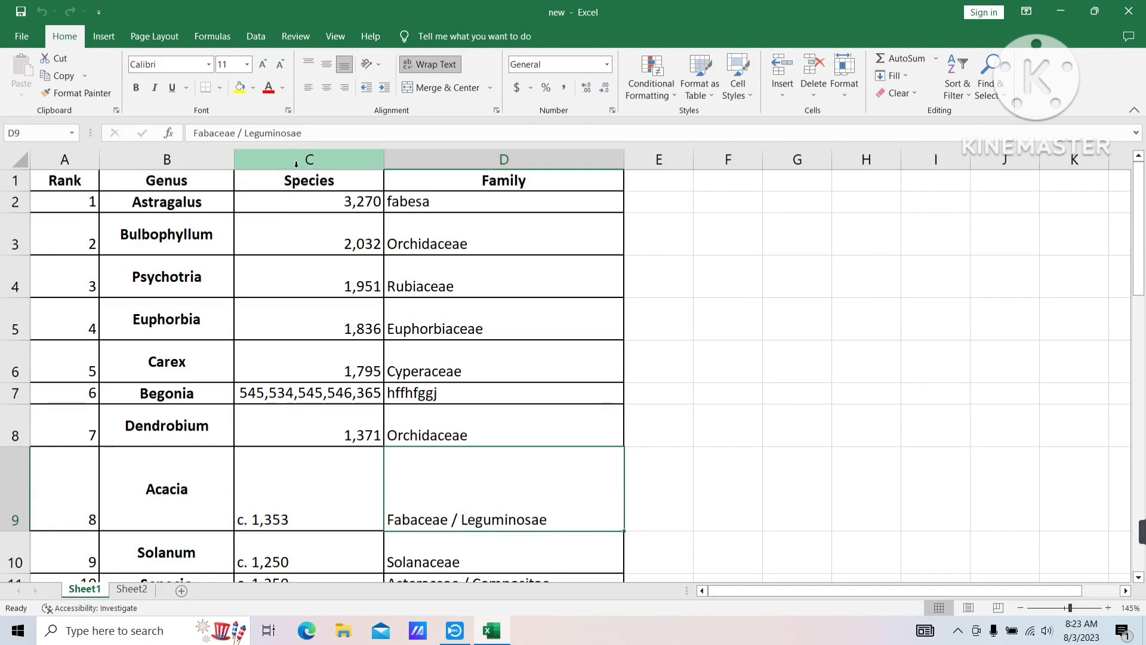
left_click(6, 42)
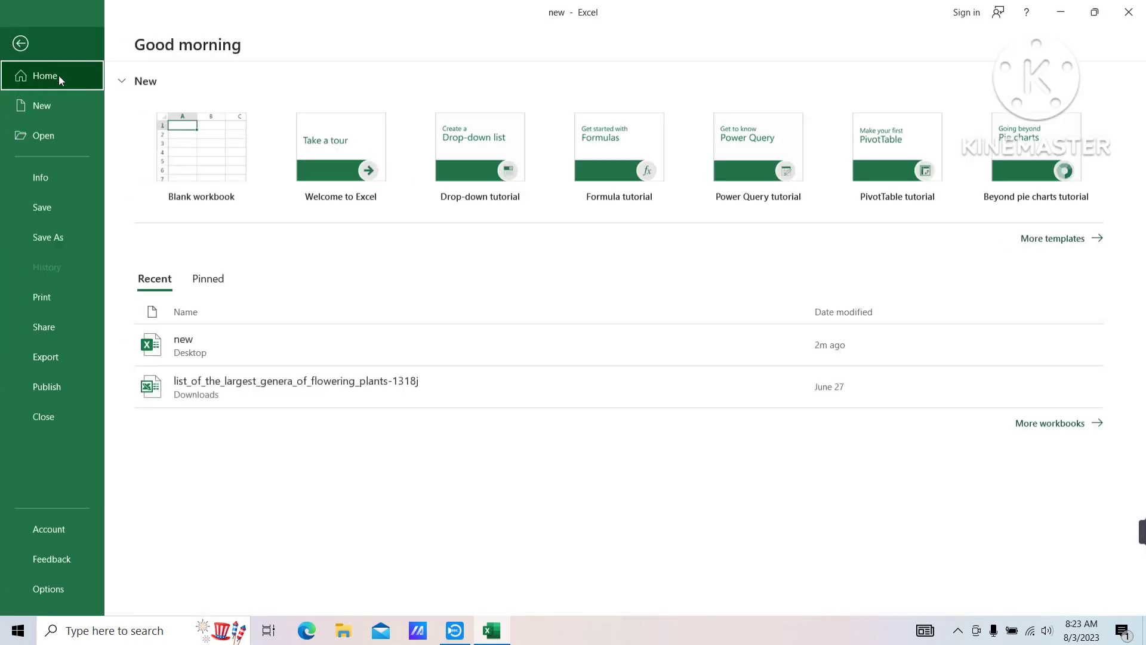
left_click(20, 176)
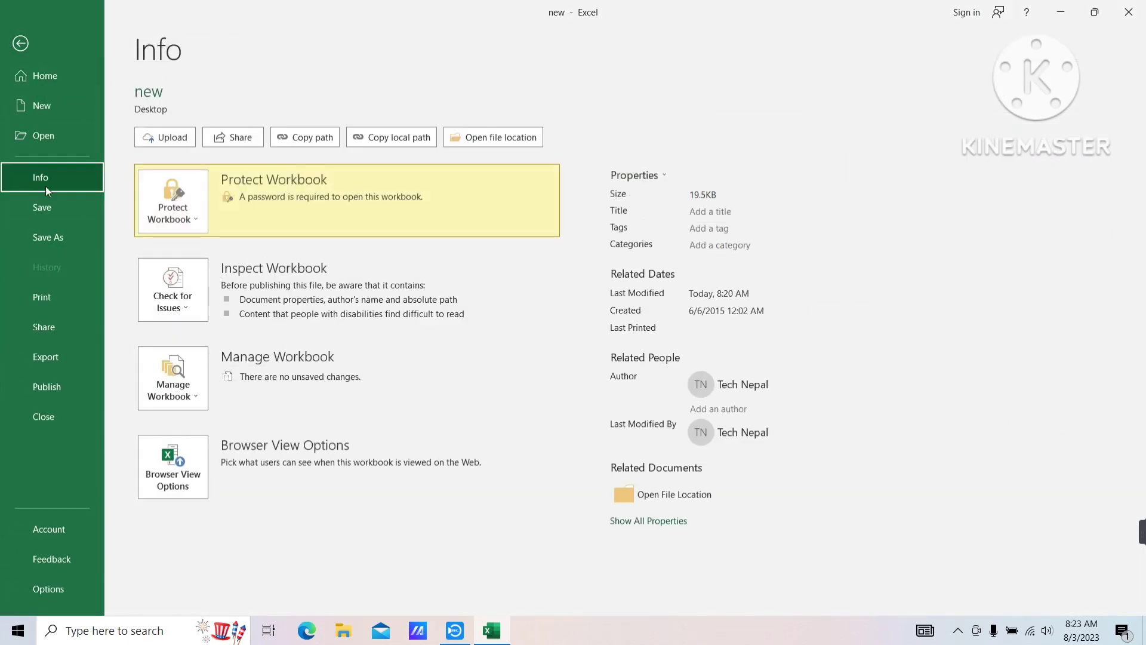
left_click(197, 206)
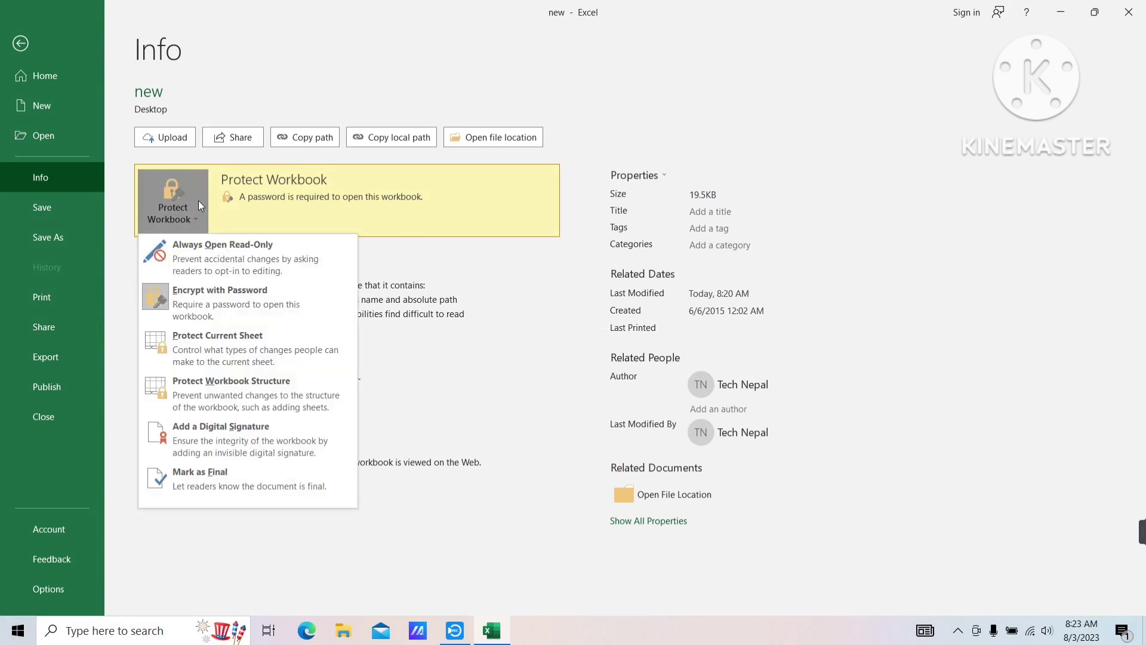
left_click(188, 305)
type("123")
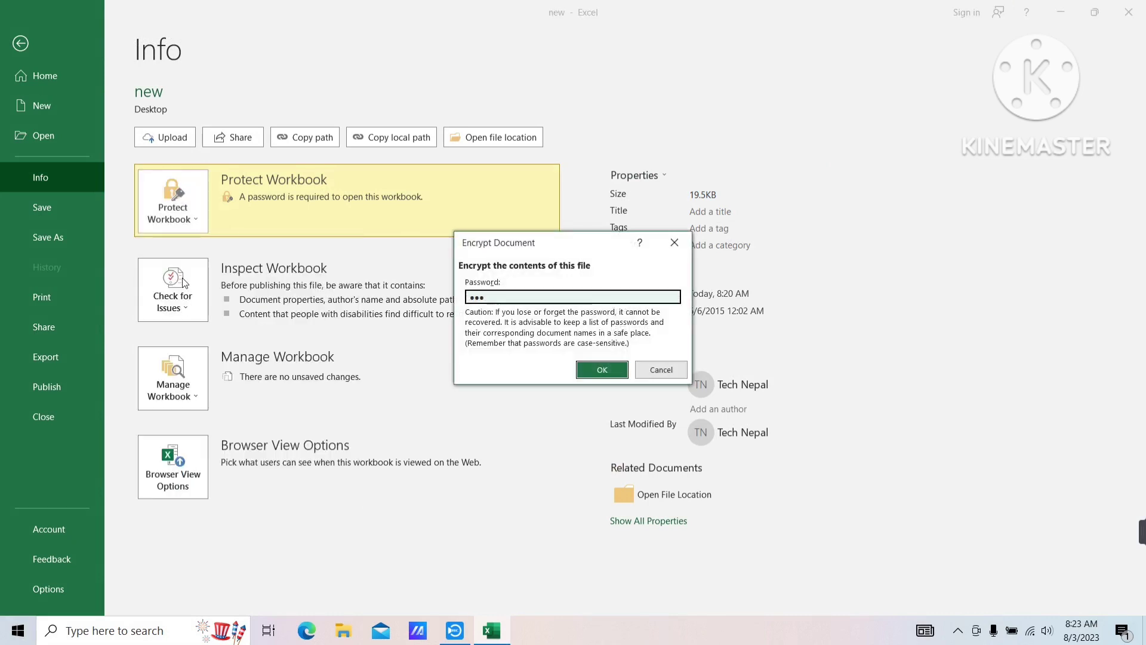
left_click_drag(491, 298, 382, 312)
key("BackSpace")
left_click(597, 371)
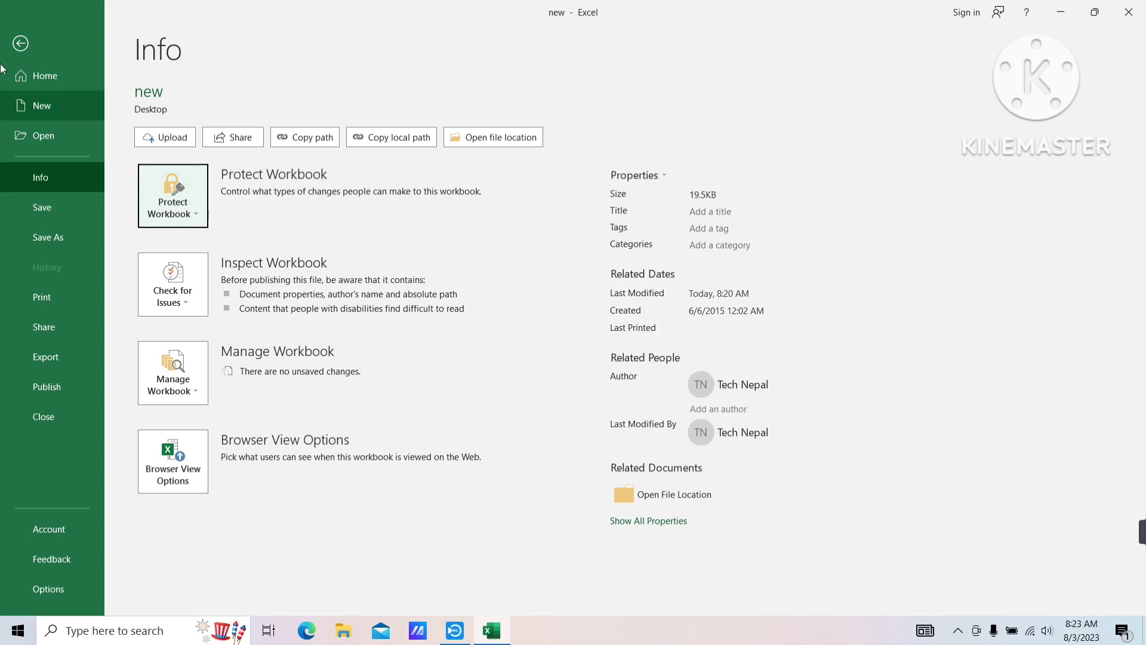
Back on the worksheet, close Excel saving new.xlsx, then refresh the desktop
left_click(27, 44)
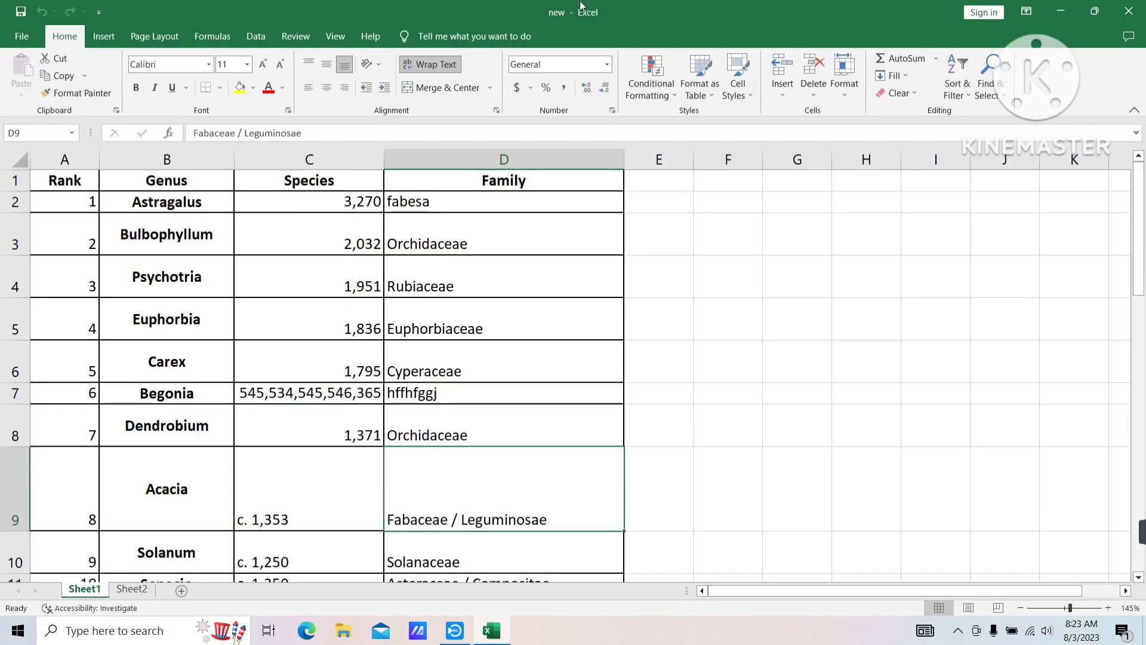
left_click(1127, 13)
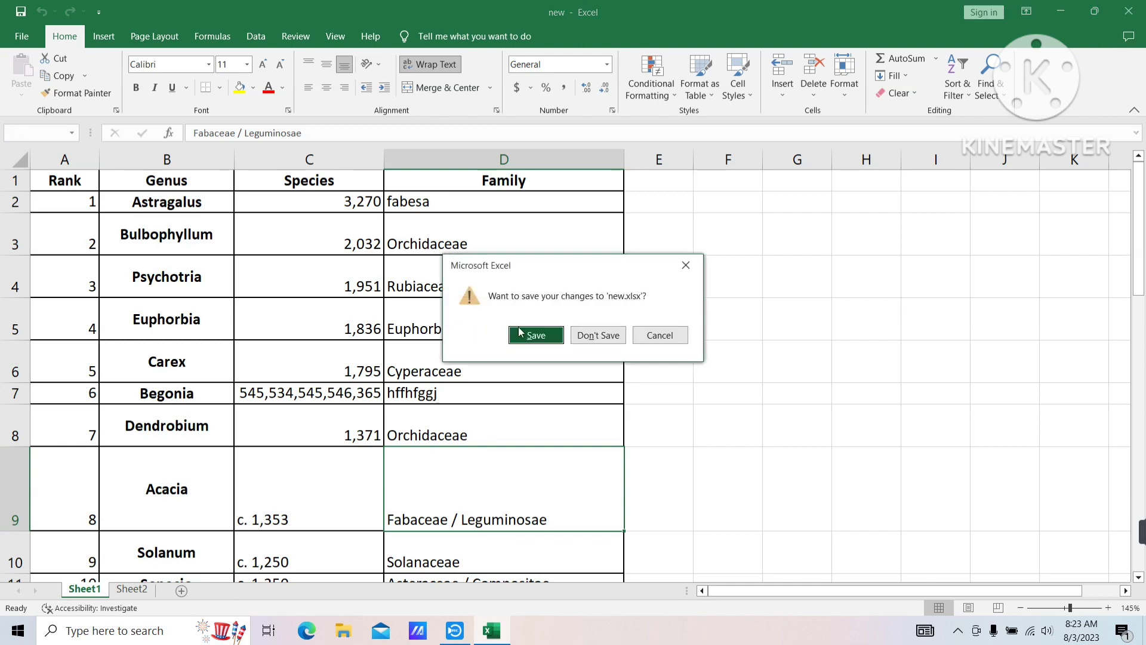
left_click(520, 336)
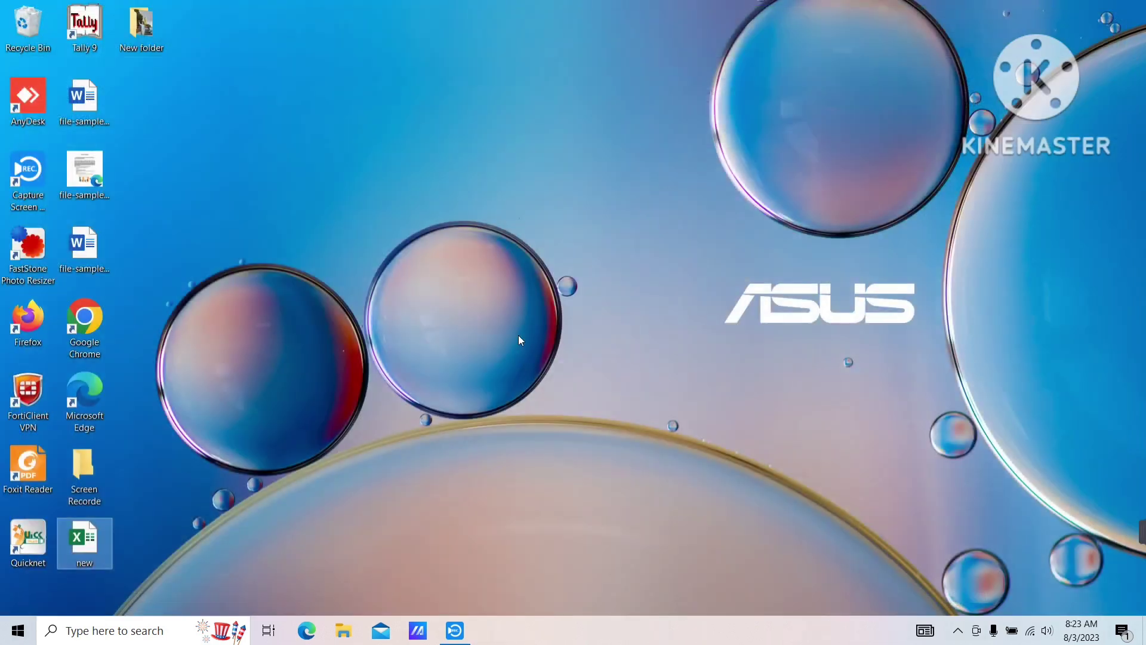
right_click(481, 164)
left_click(540, 209)
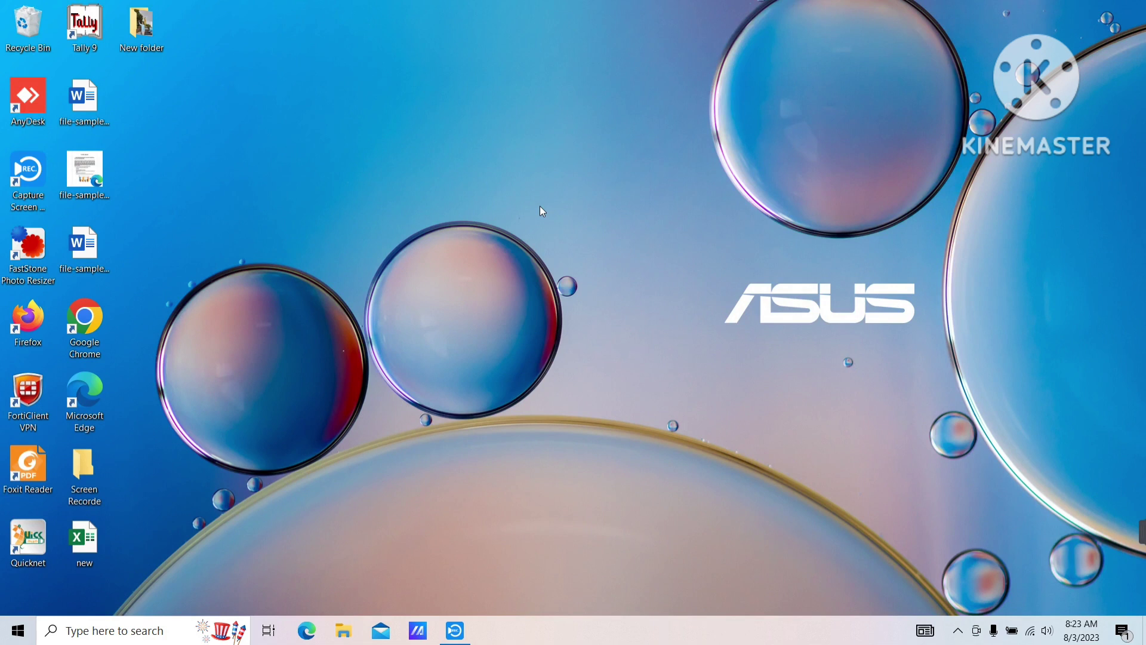
Reopen new.xlsx from the desktop, check no password prompt appears, then close Excel
double_click(76, 551)
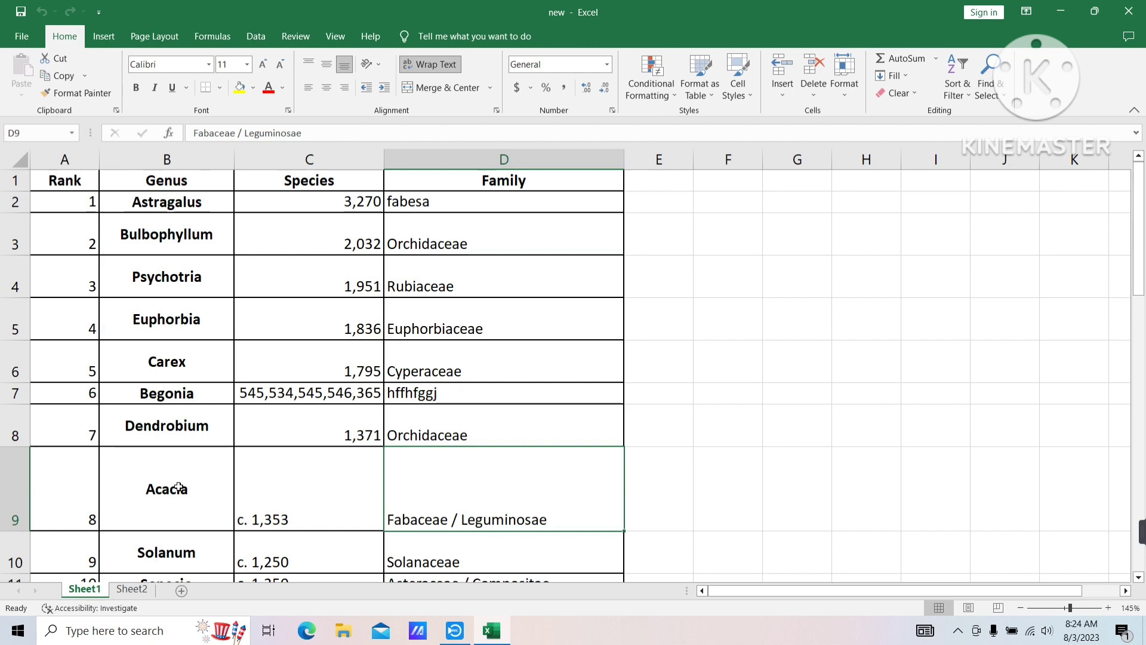
left_click(1139, 10)
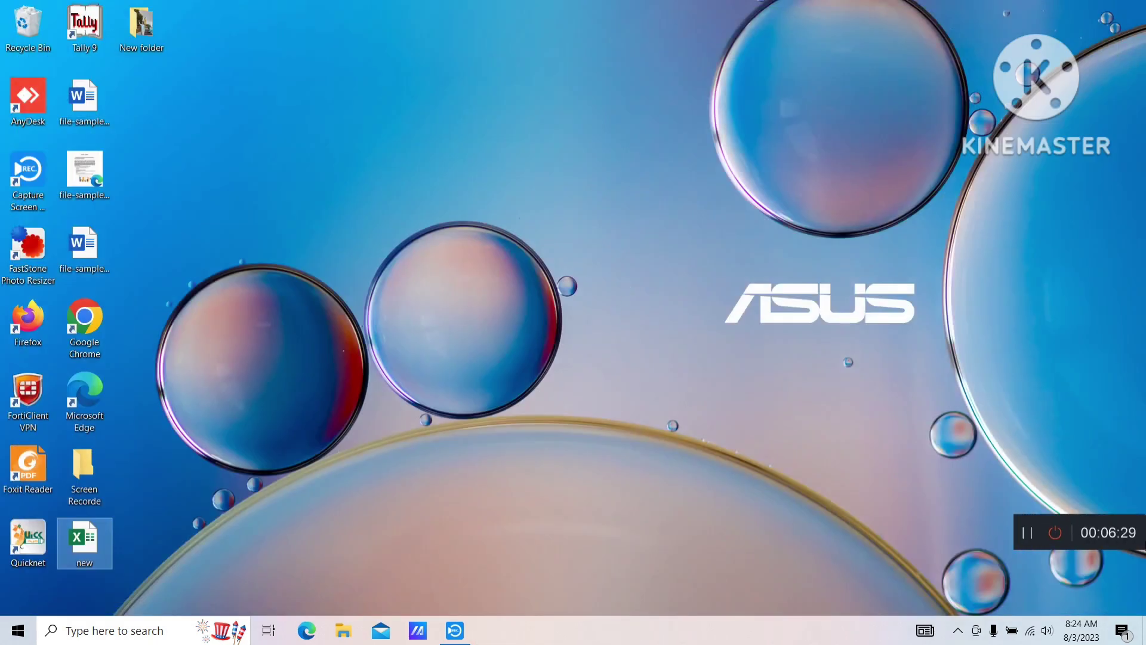